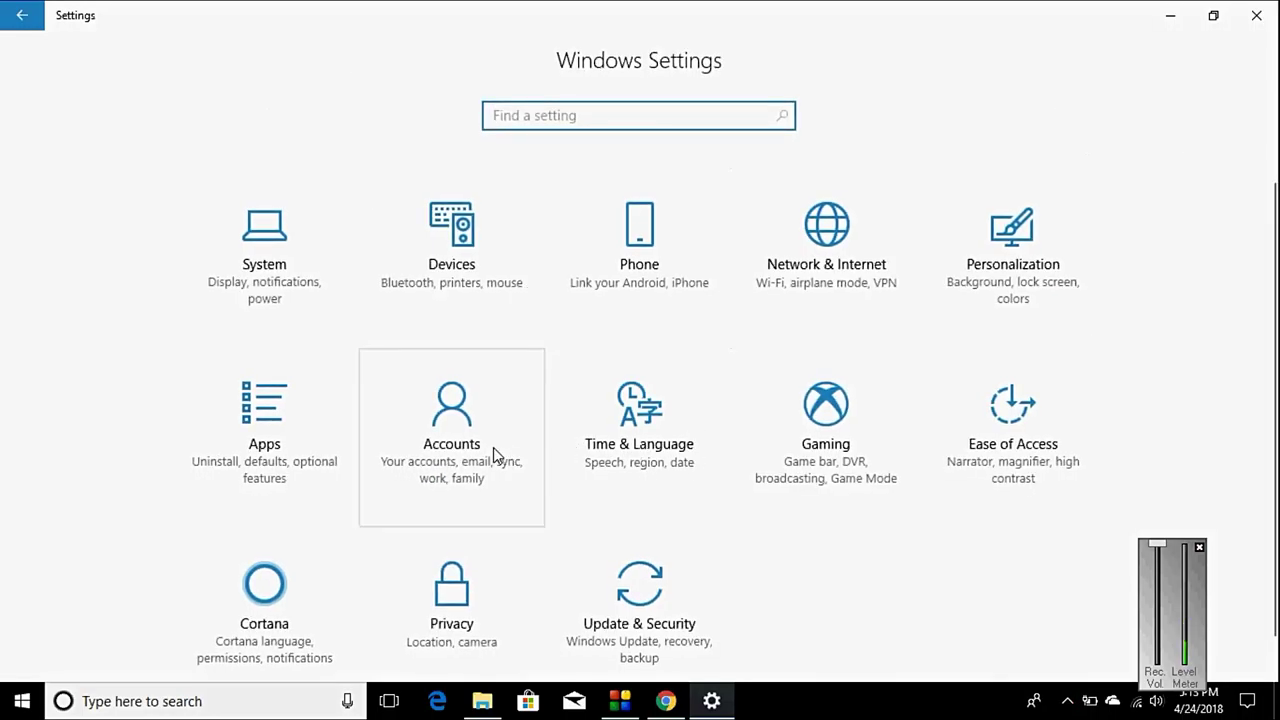
Step: Open Accounts and go to the Sign-in options page
left_click(493, 447)
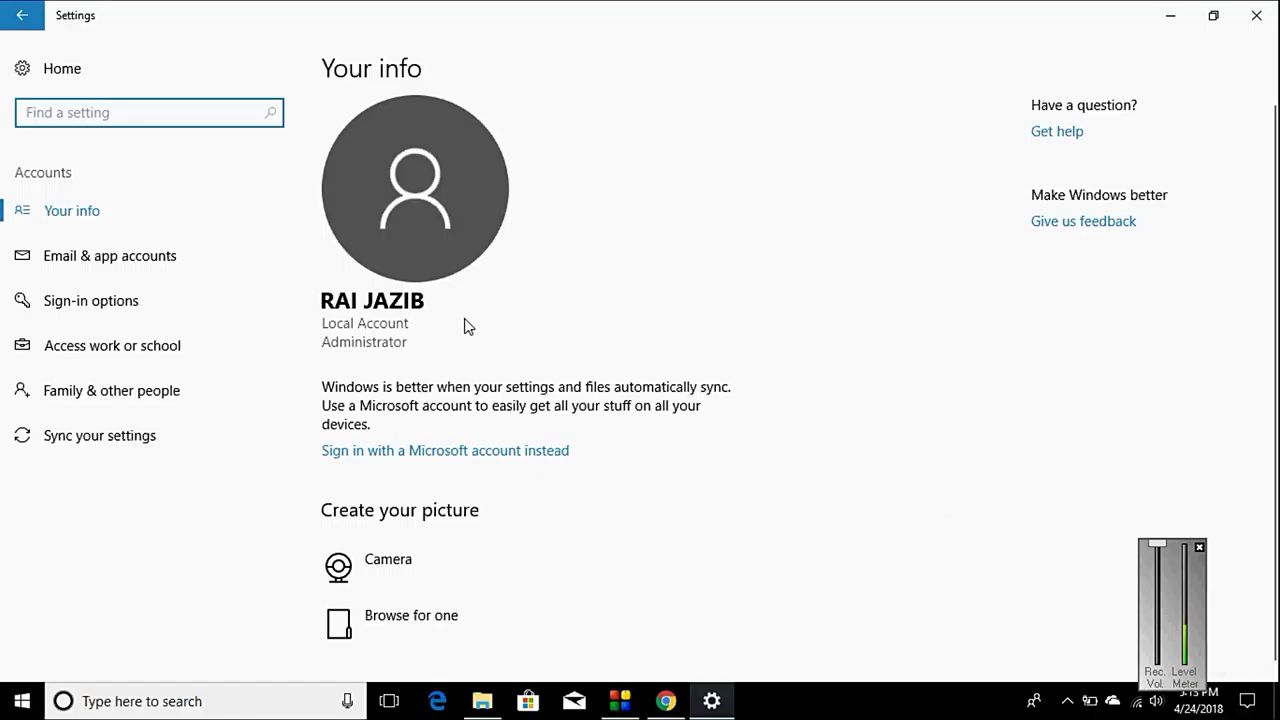
left_click(88, 302)
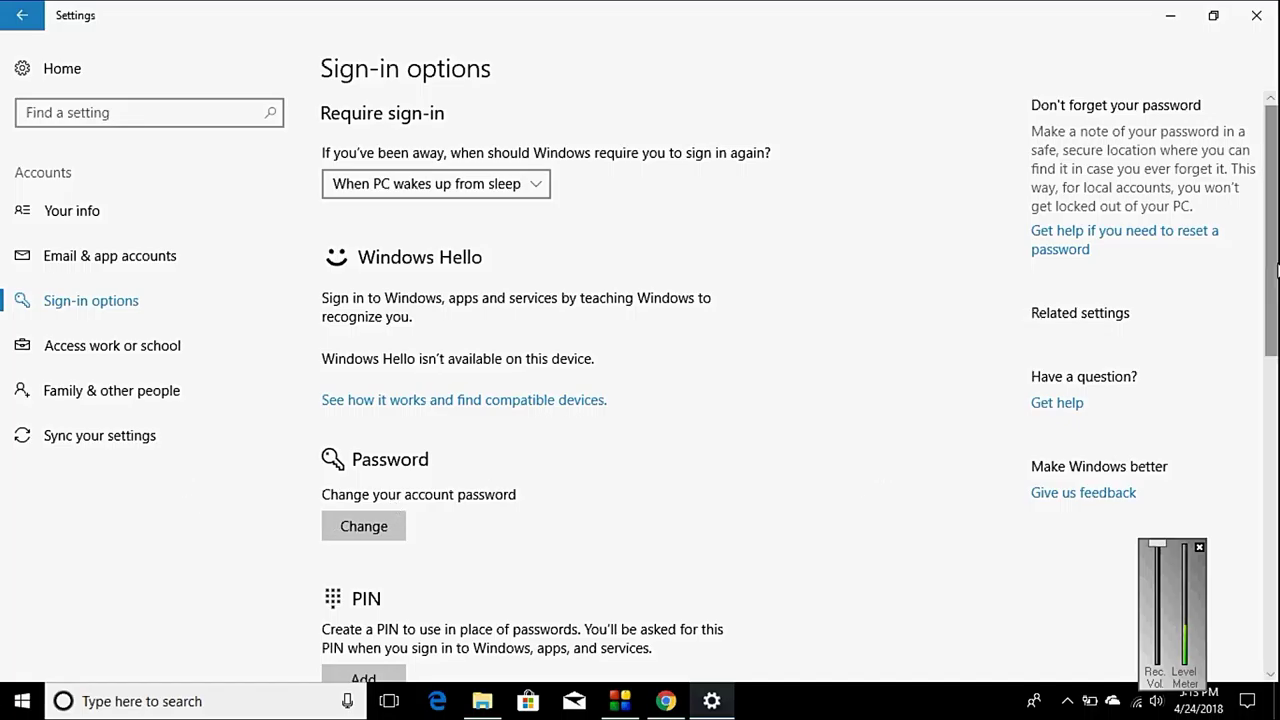
Step: Start adding a PIN and verify it with the account password
left_click_drag(1275, 280, 1275, 420)
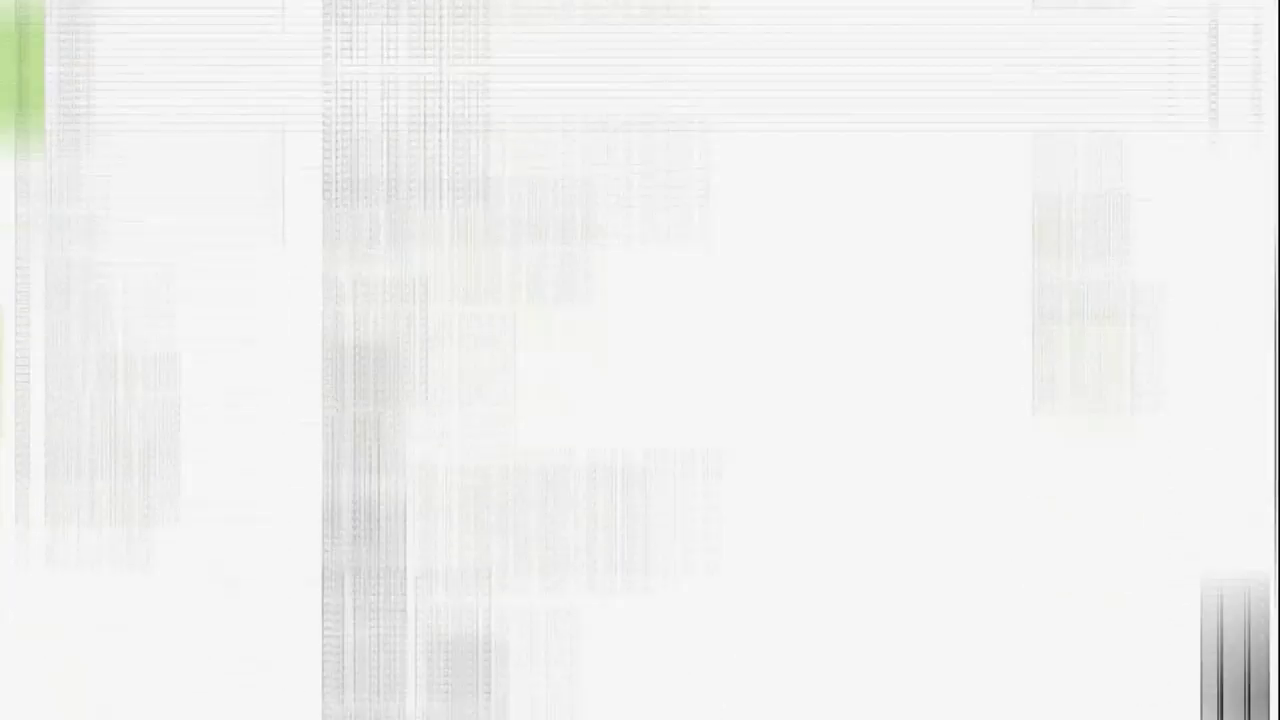
left_click(363, 477)
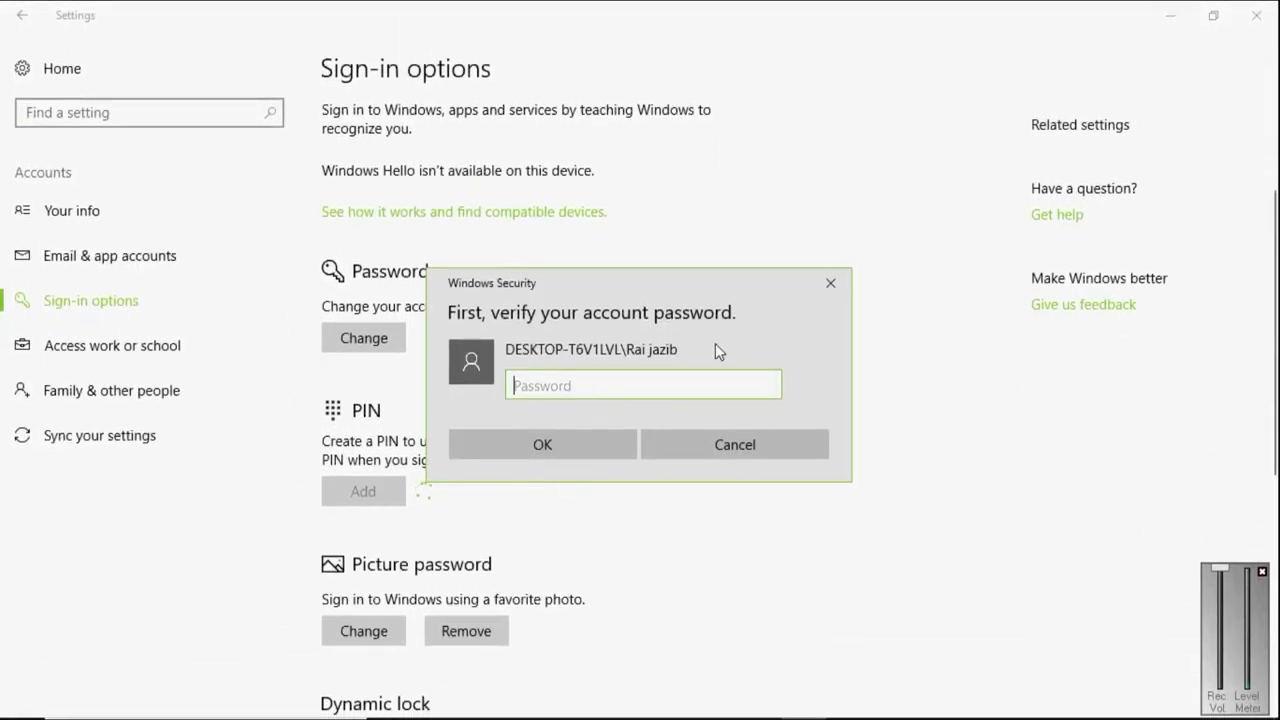
type("••")
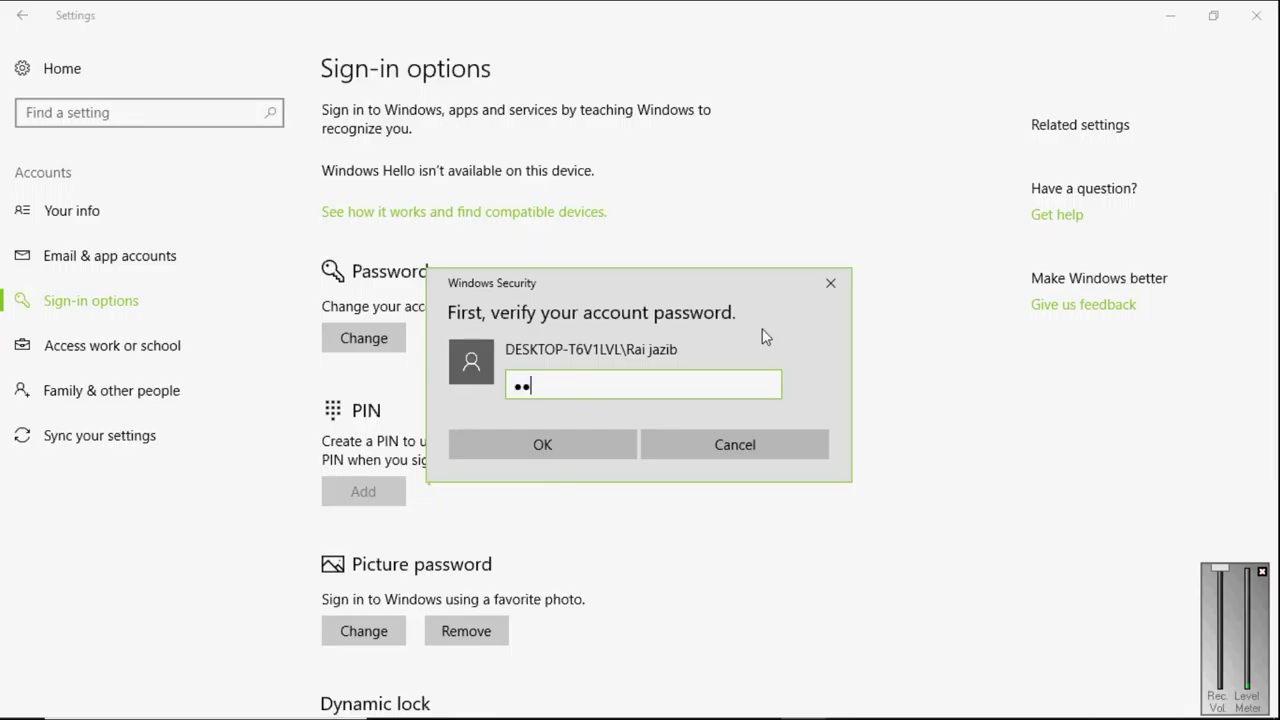
type("••••••")
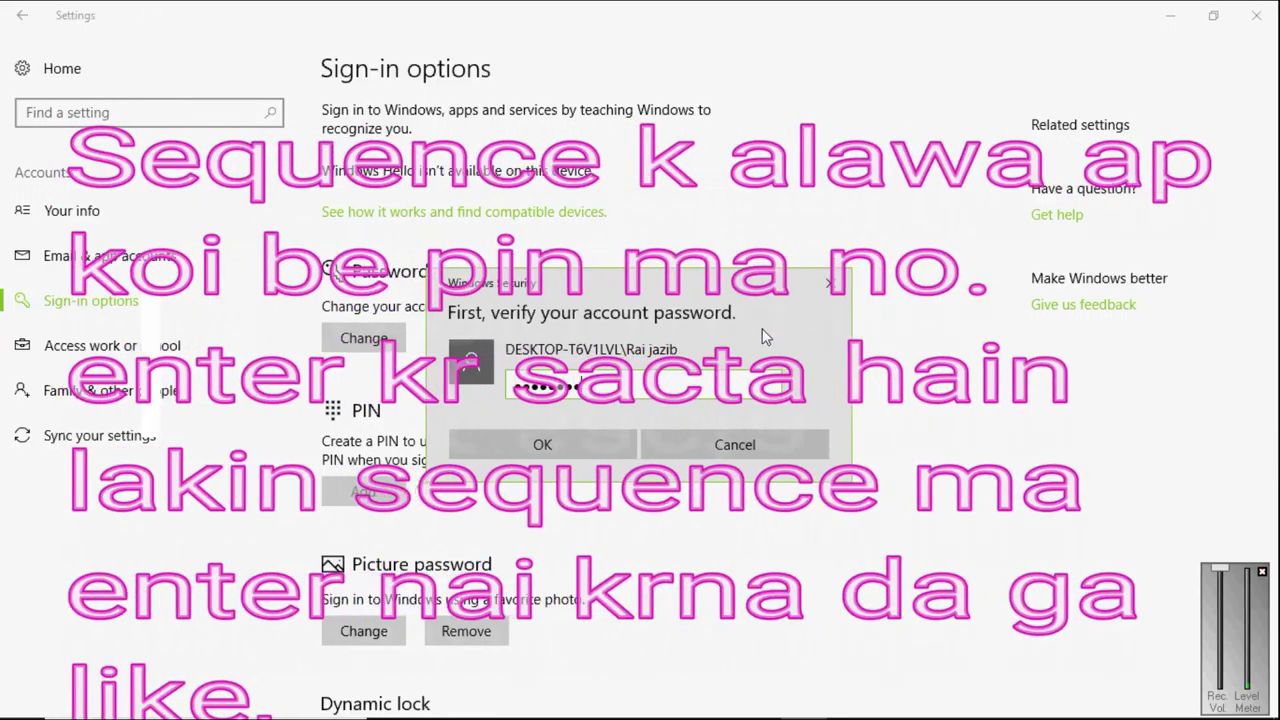
left_click(542, 445)
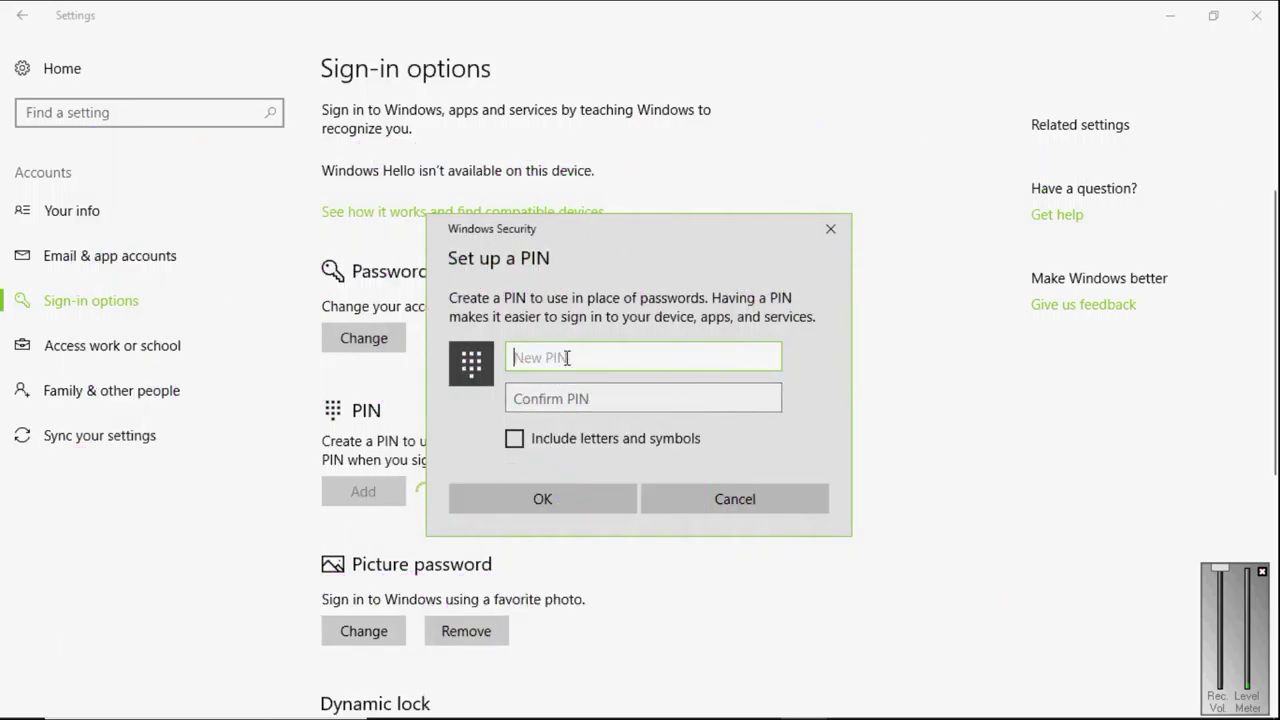
Step: Enter and confirm a new six-digit PIN, checking both entries, and save it
type("••••••")
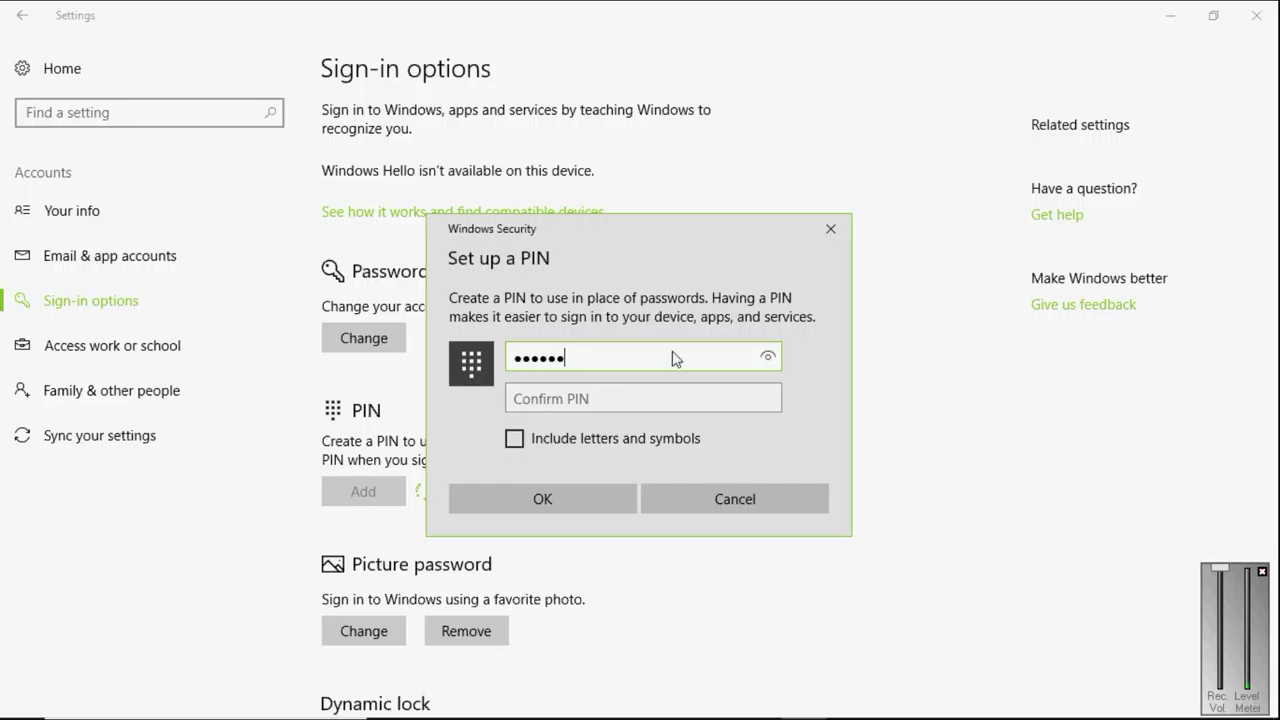
left_click(768, 358)
left_click(635, 399)
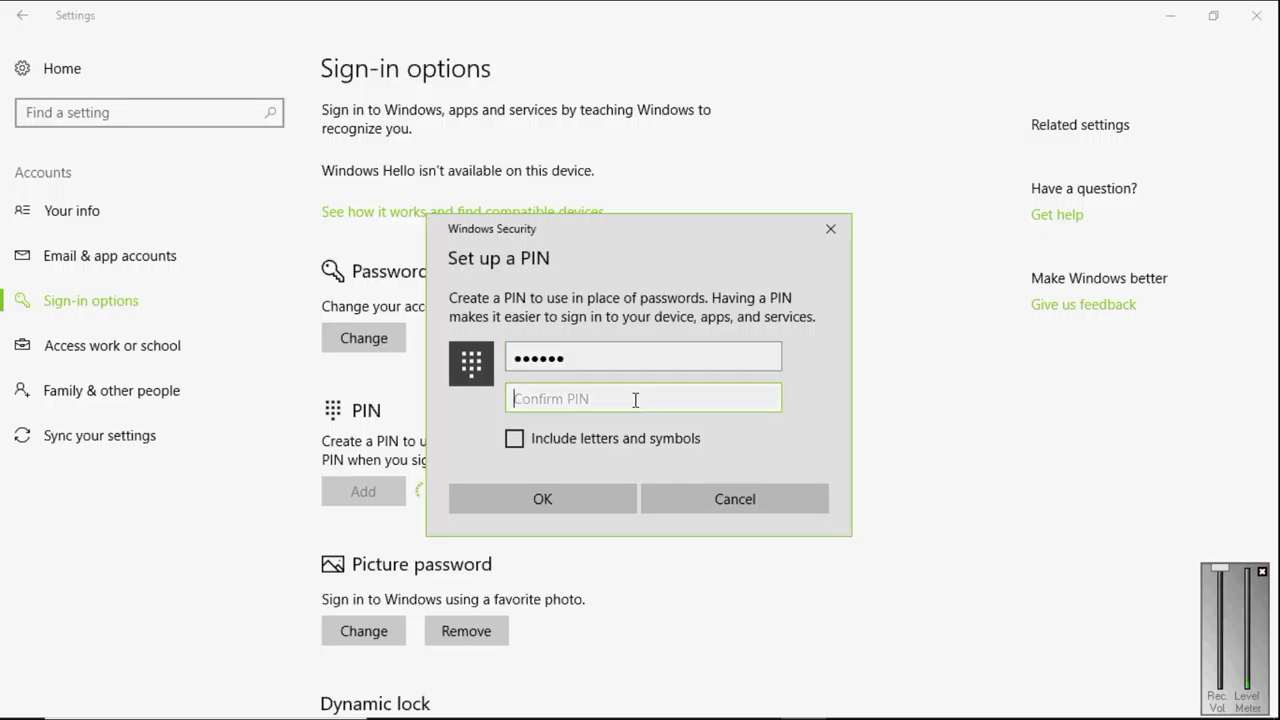
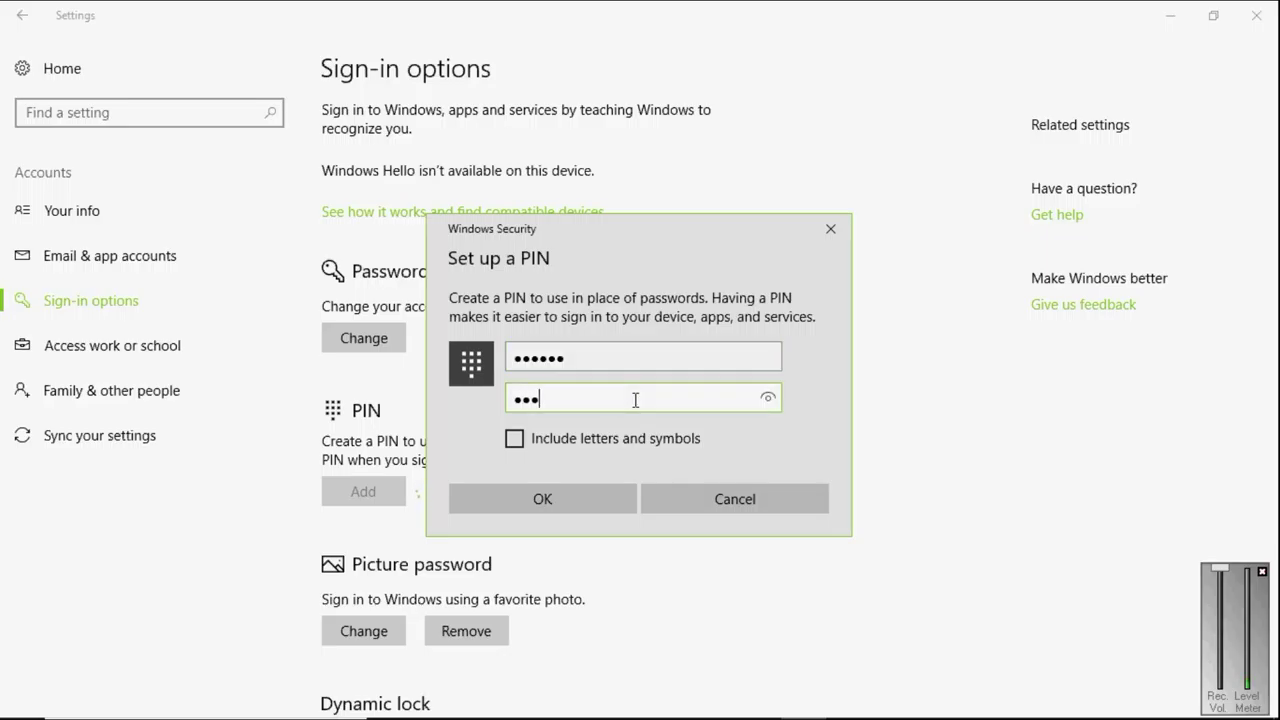
left_click(772, 399)
left_click(545, 499)
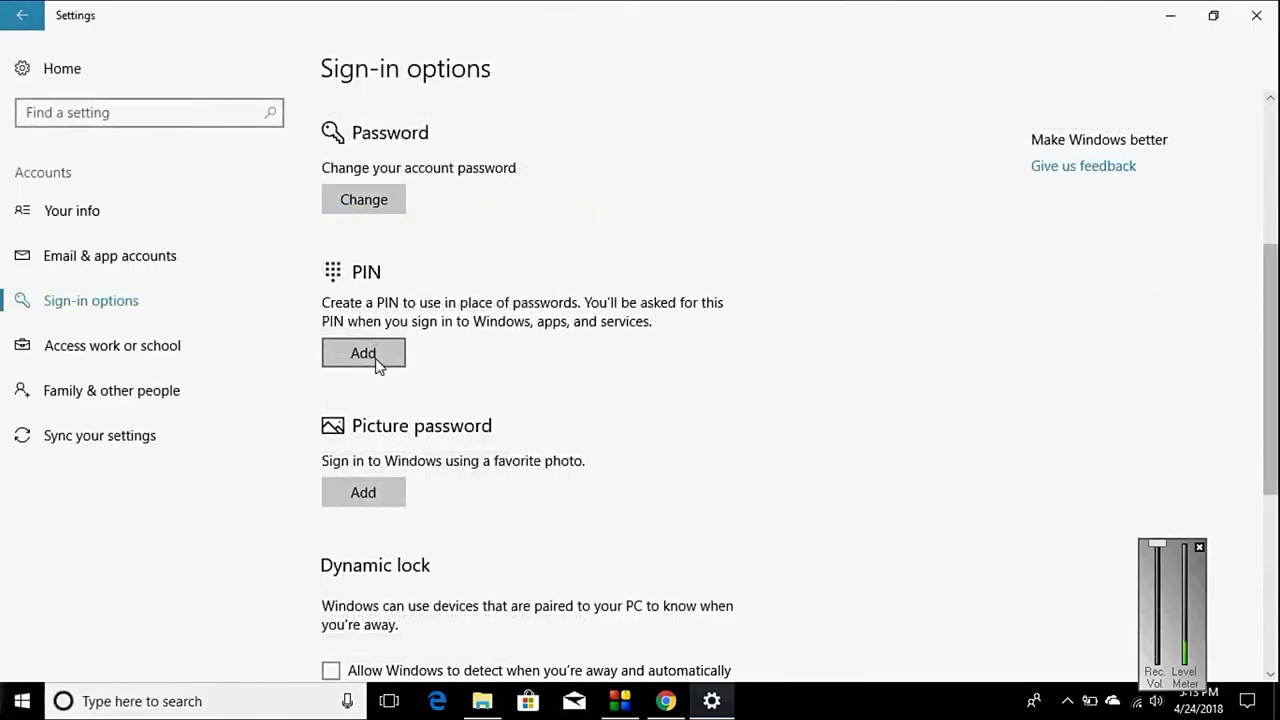
Step: Start adding a new PIN again and verify the account password in Windows Security
left_click(373, 356)
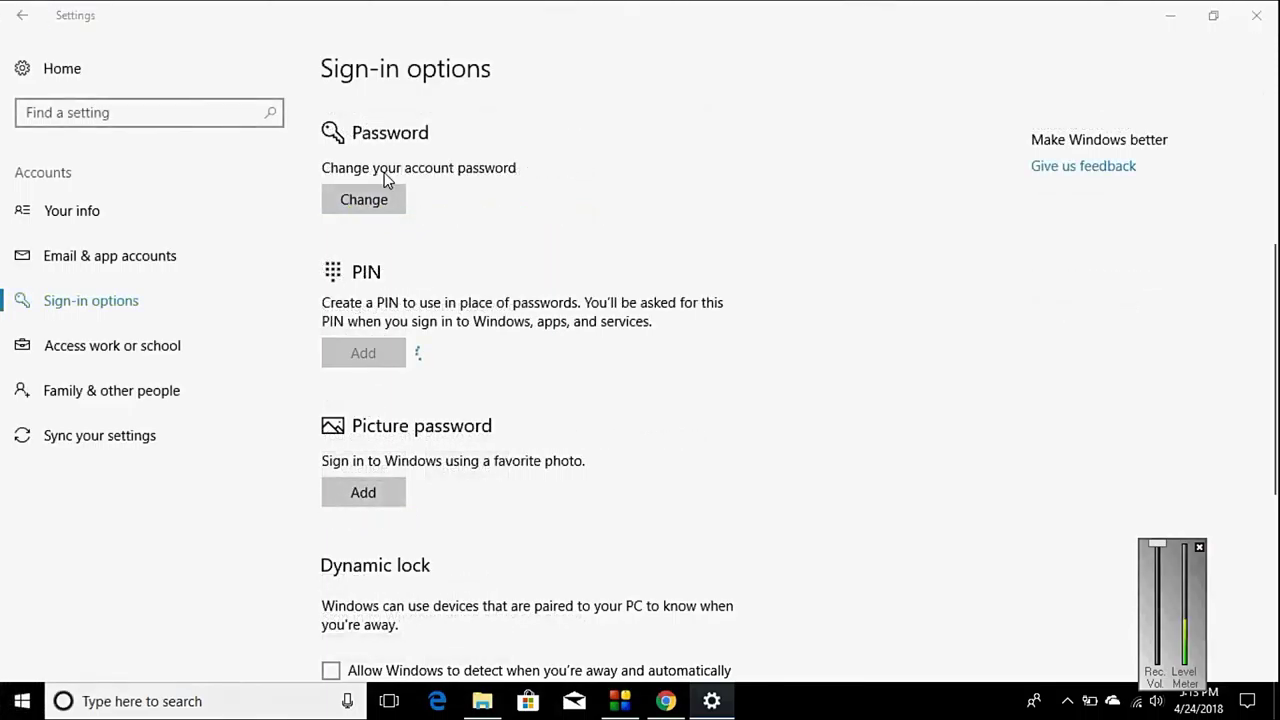
type("aaaaaaaa")
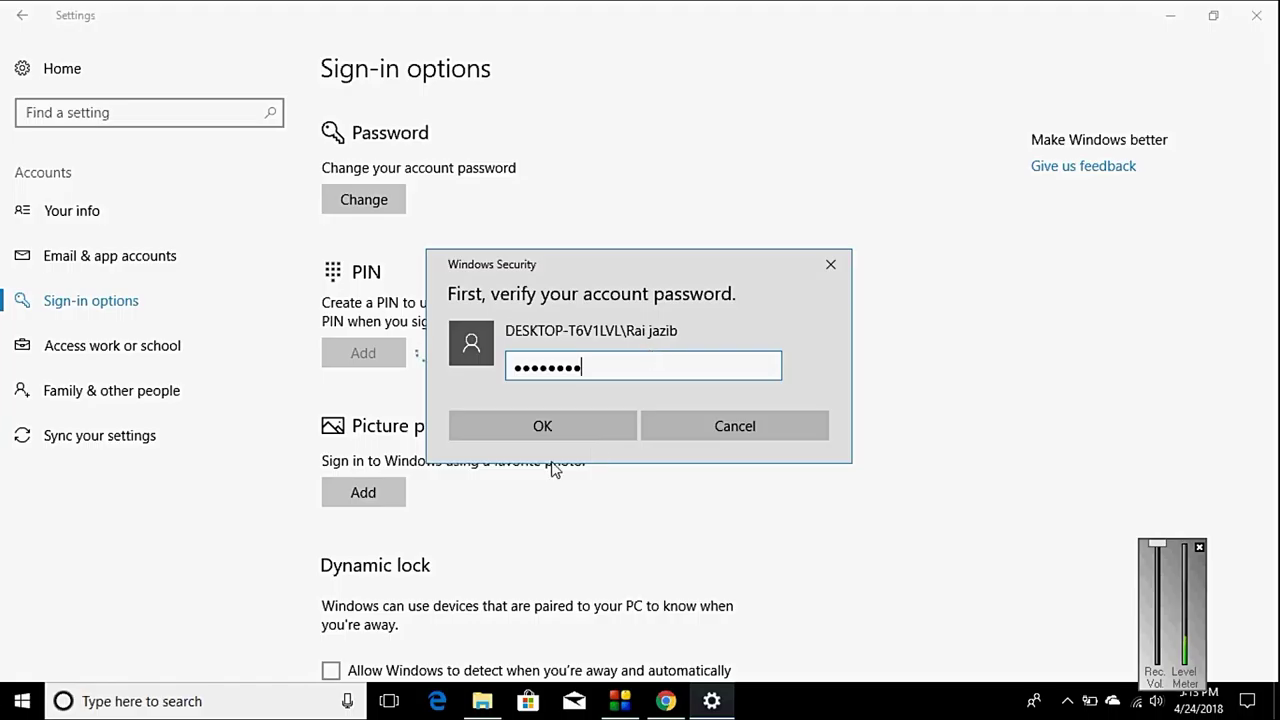
left_click(538, 428)
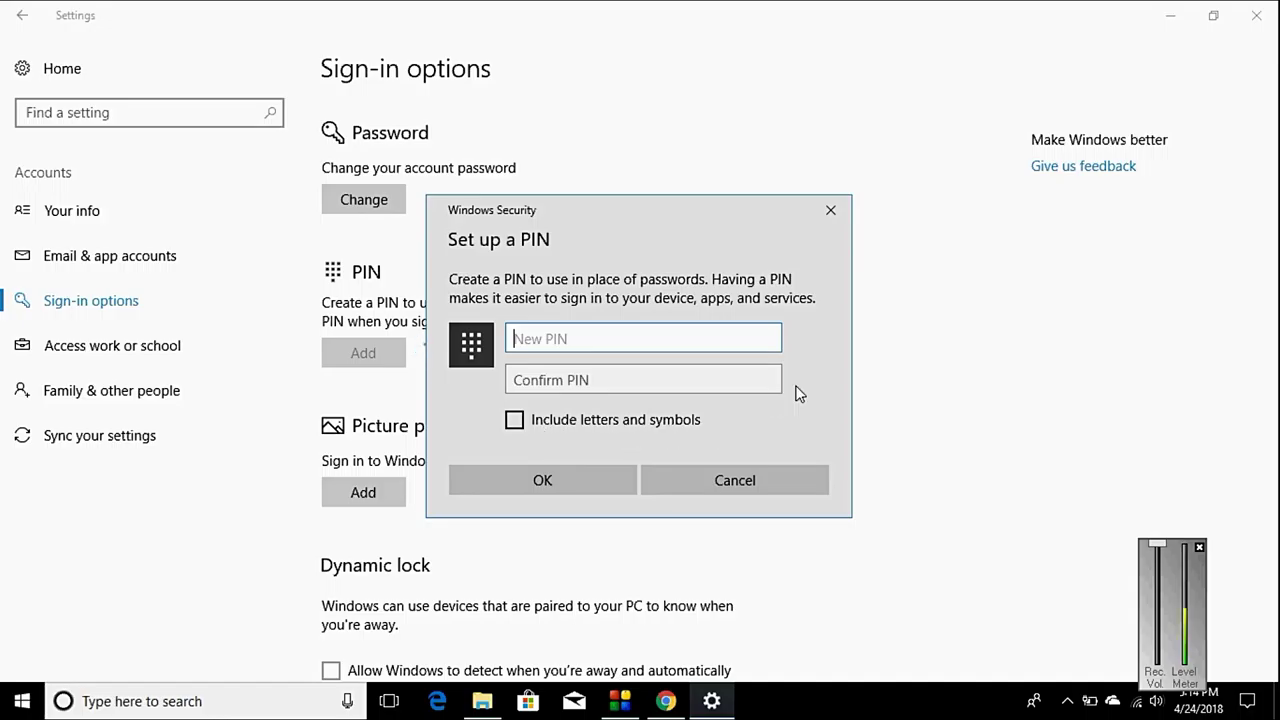
Step: Try a simple sequential six-digit PIN in both fields and submit it
left_click(768, 338)
left_click(606, 381)
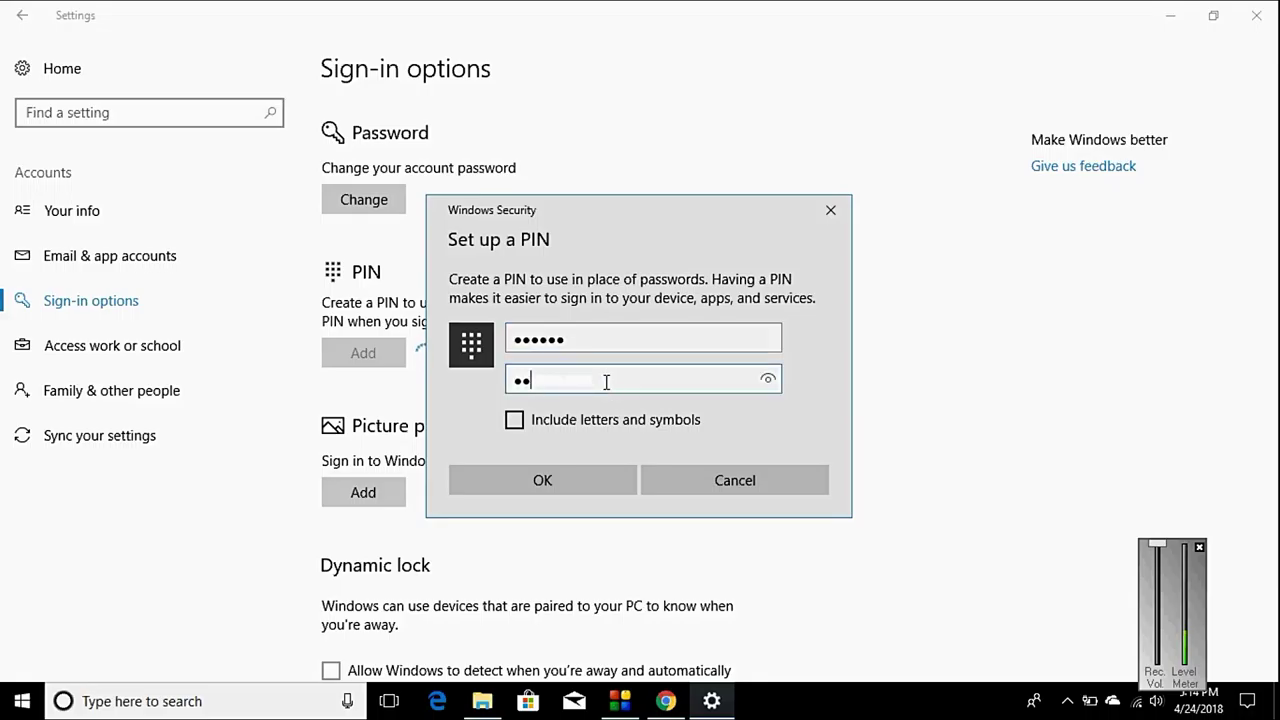
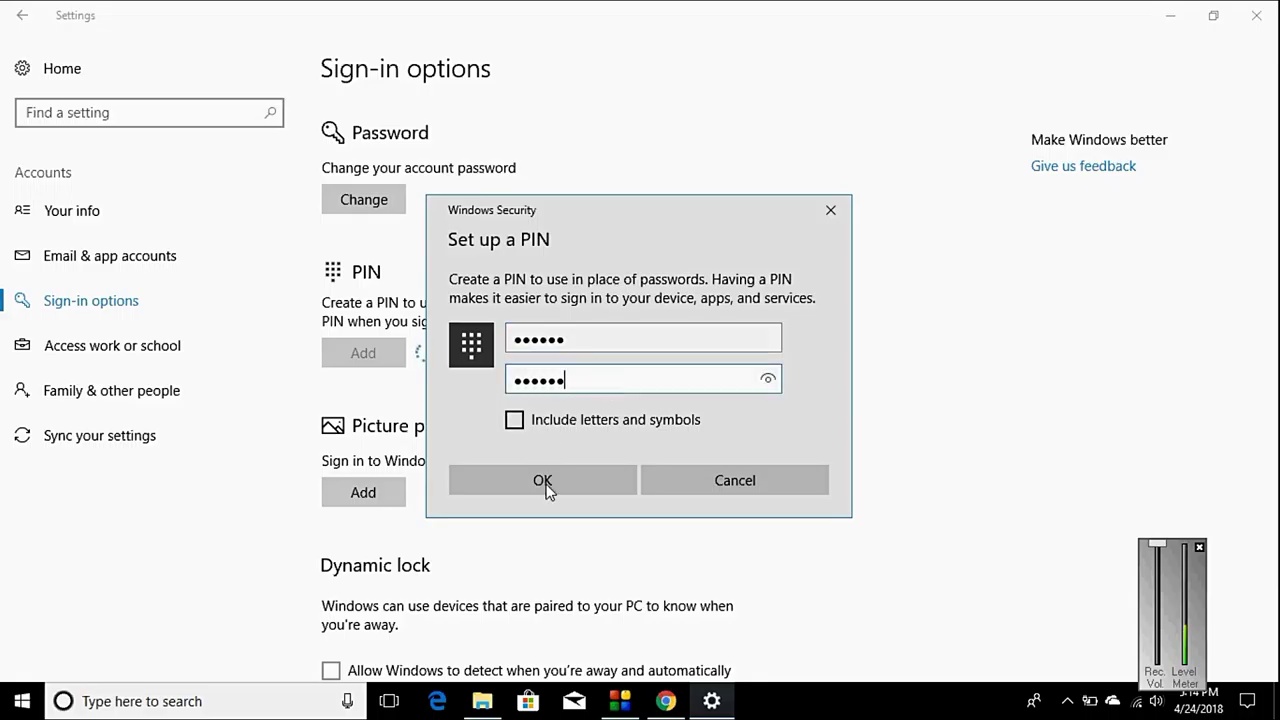
left_click(543, 482)
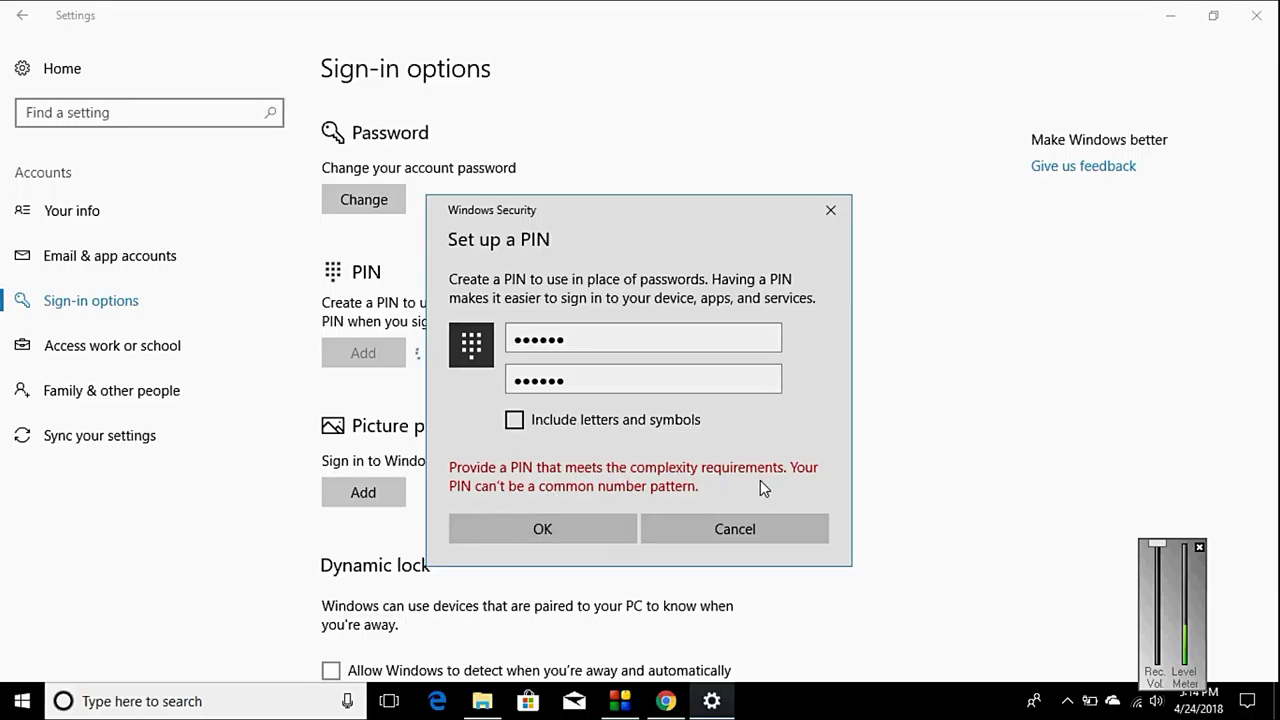
Step: Clear the rejected PIN from both the New PIN and Confirm PIN fields
double_click(580, 346)
key("Home")
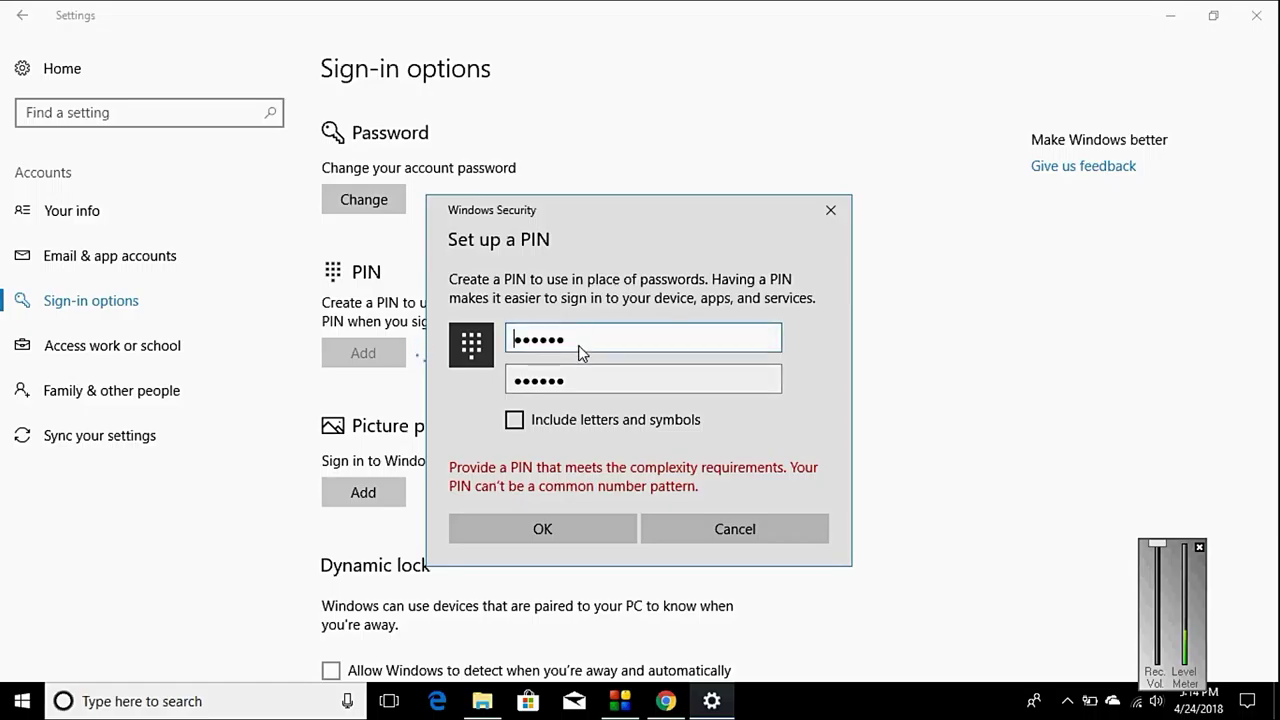
key("Right")
key("Right")
key("Right")
key("Right")
key("Right")
key("Right")
key("BackSpace")
key("BackSpace")
key("BackSpace")
key("BackSpace")
key("BackSpace")
key("BackSpace")
double_click(594, 383)
key("BackSpace")
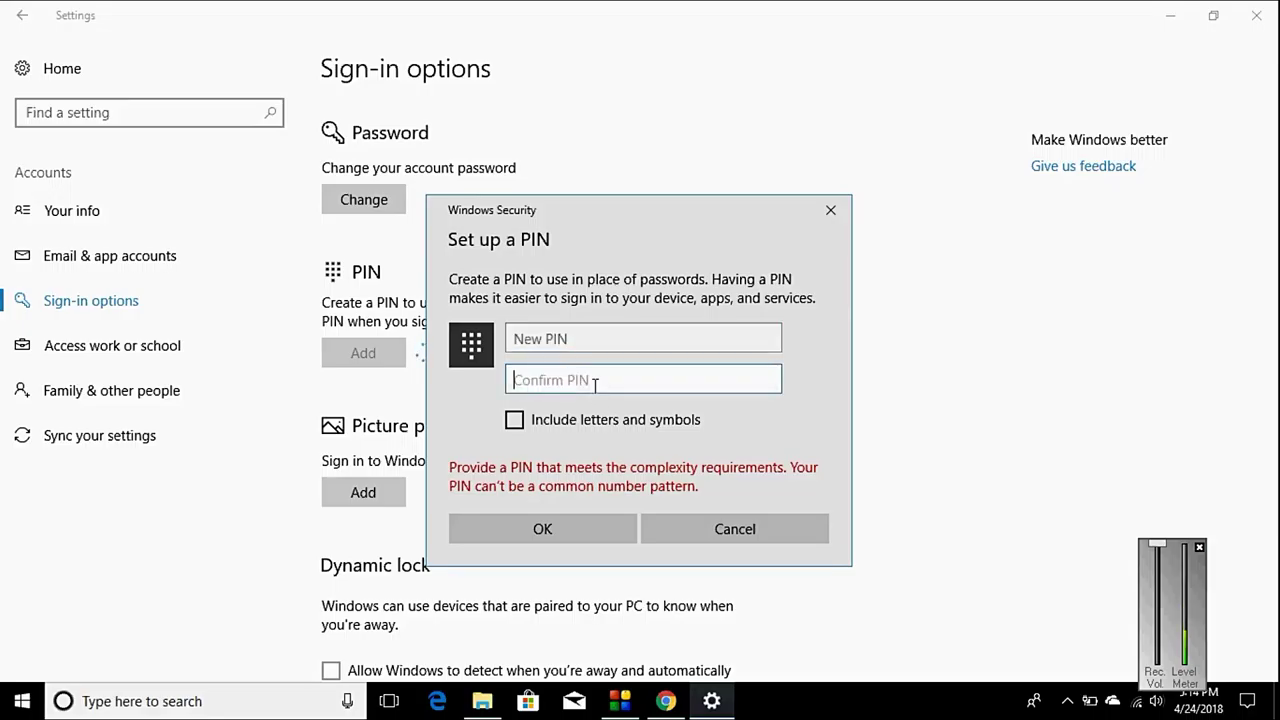
left_click(557, 340)
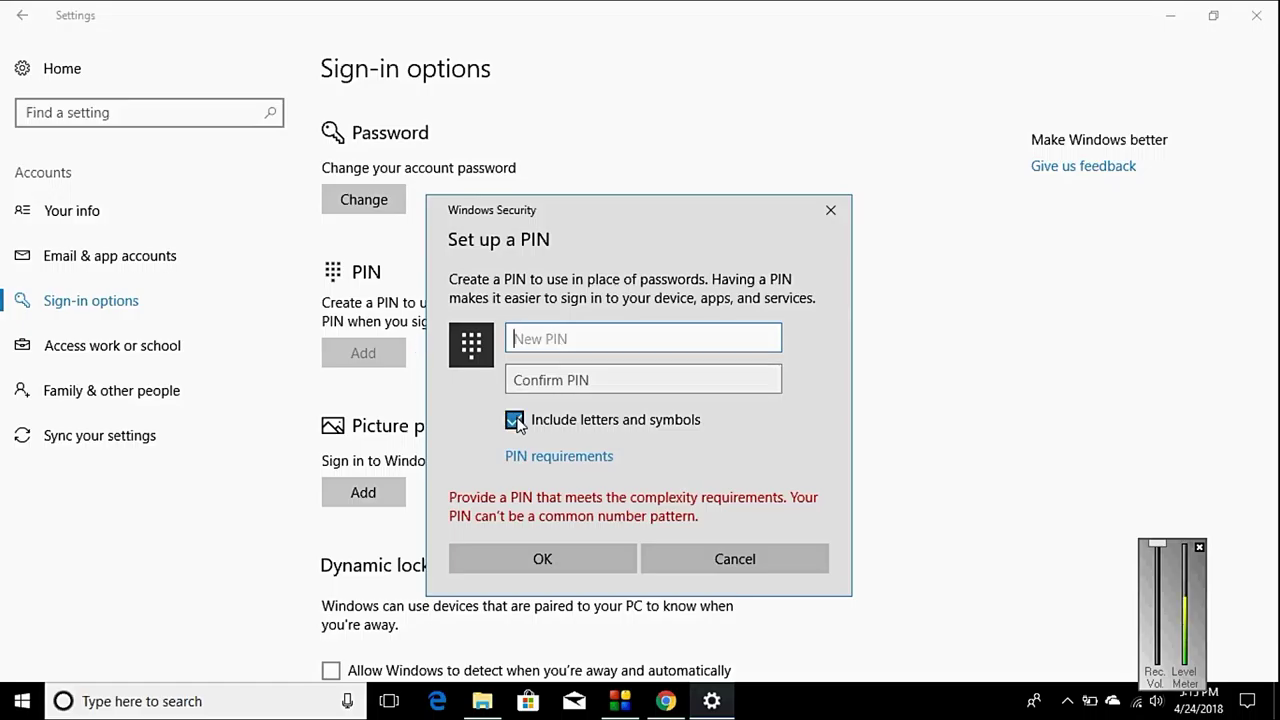
Step: Check 'Include letters and symbols', enter and confirm an eight-character PIN, and save it
left_click(514, 420)
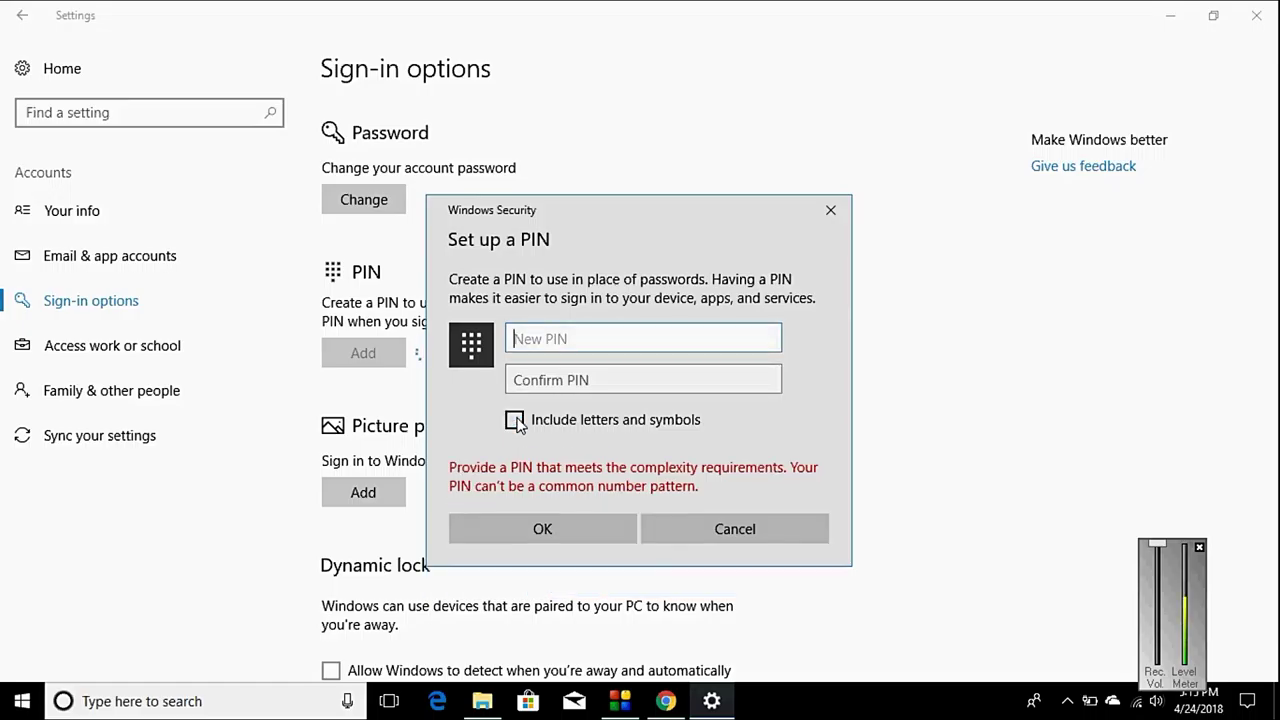
left_click(514, 420)
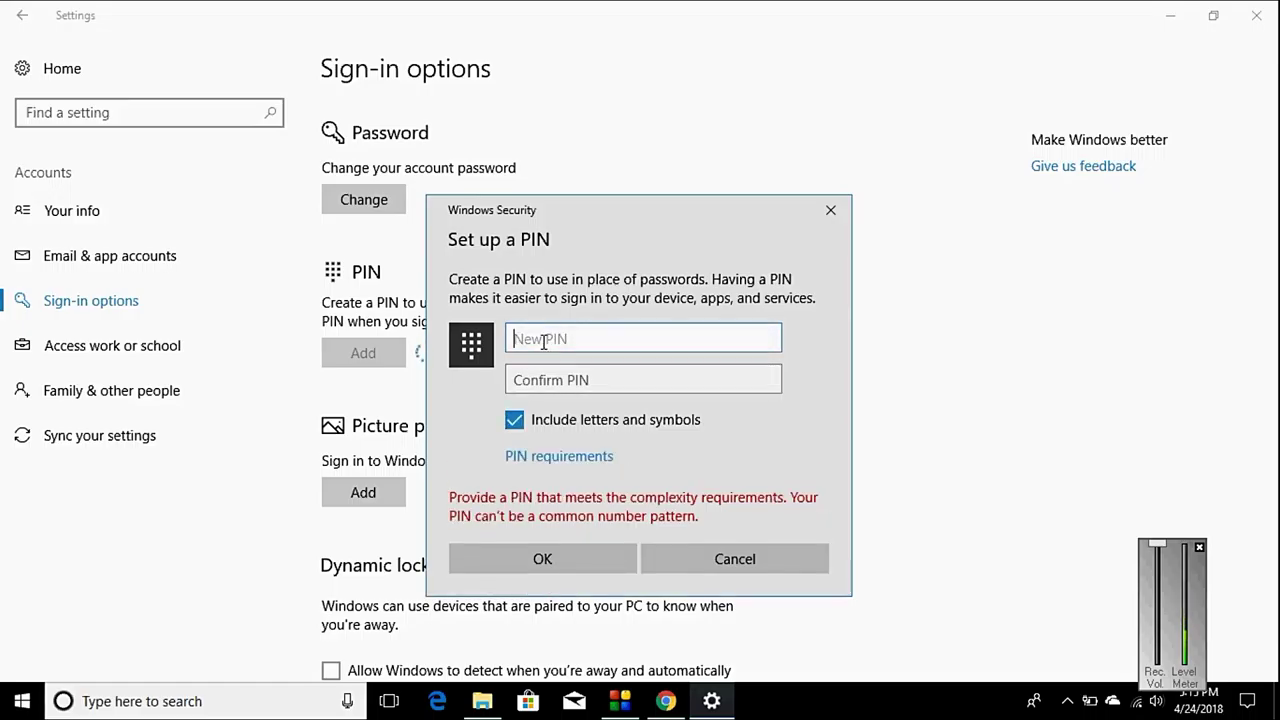
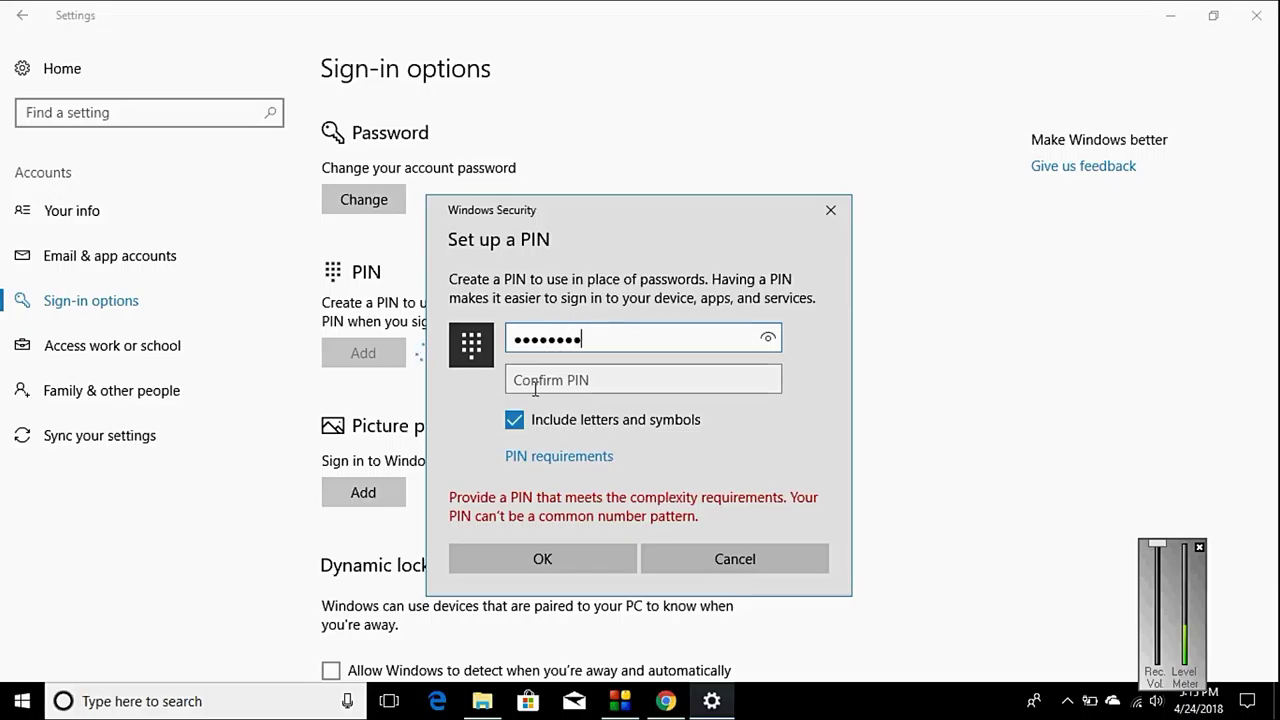
left_click(535, 390)
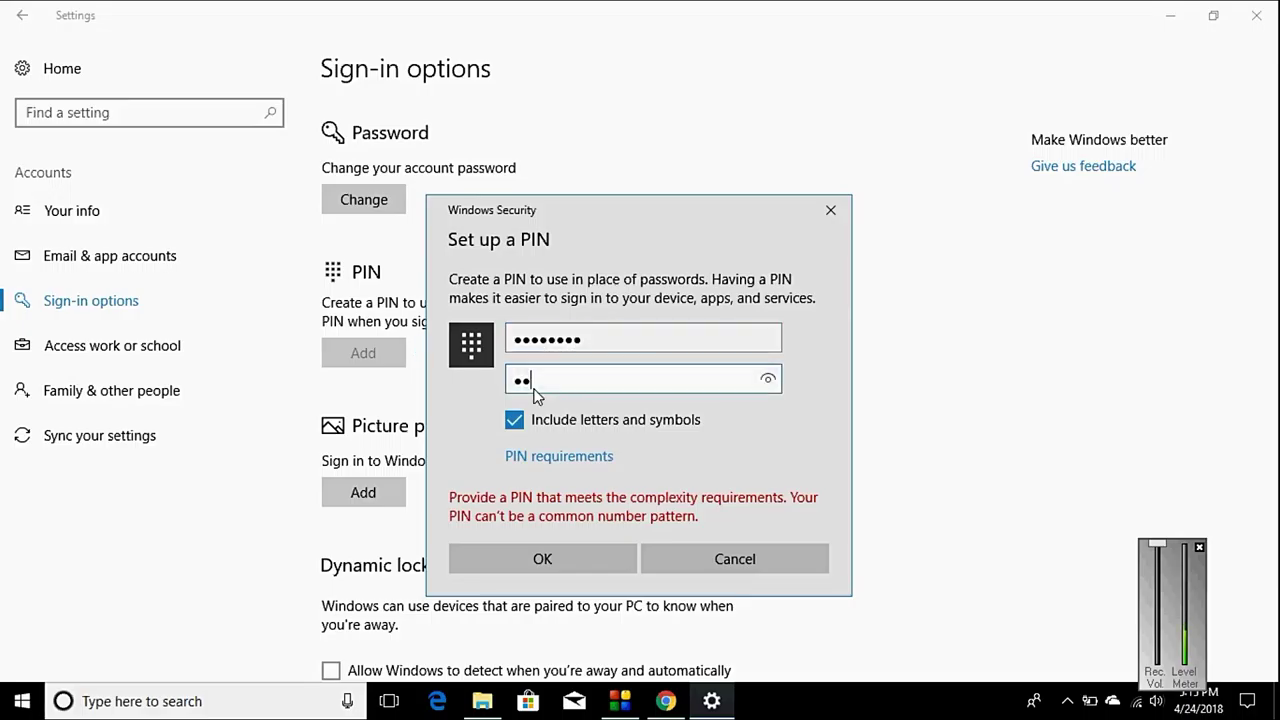
left_click(532, 566)
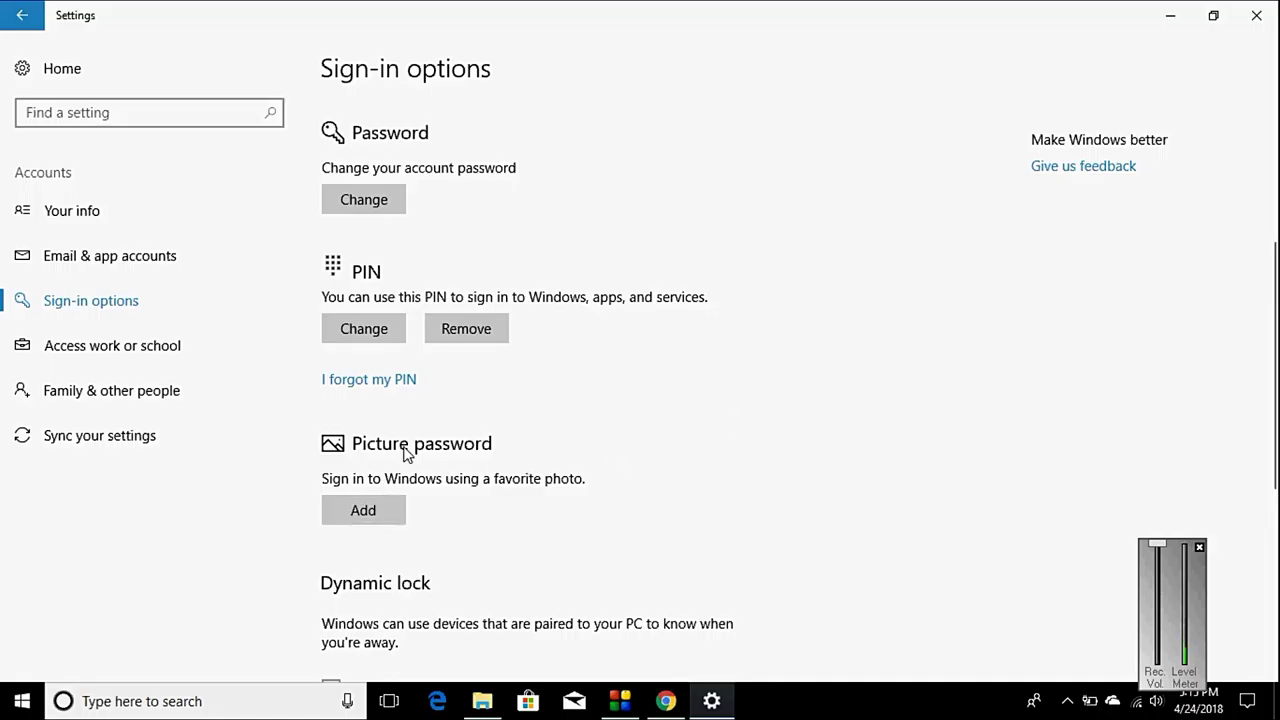
Step: Begin picture password setup and verify it with the account password
left_click(368, 517)
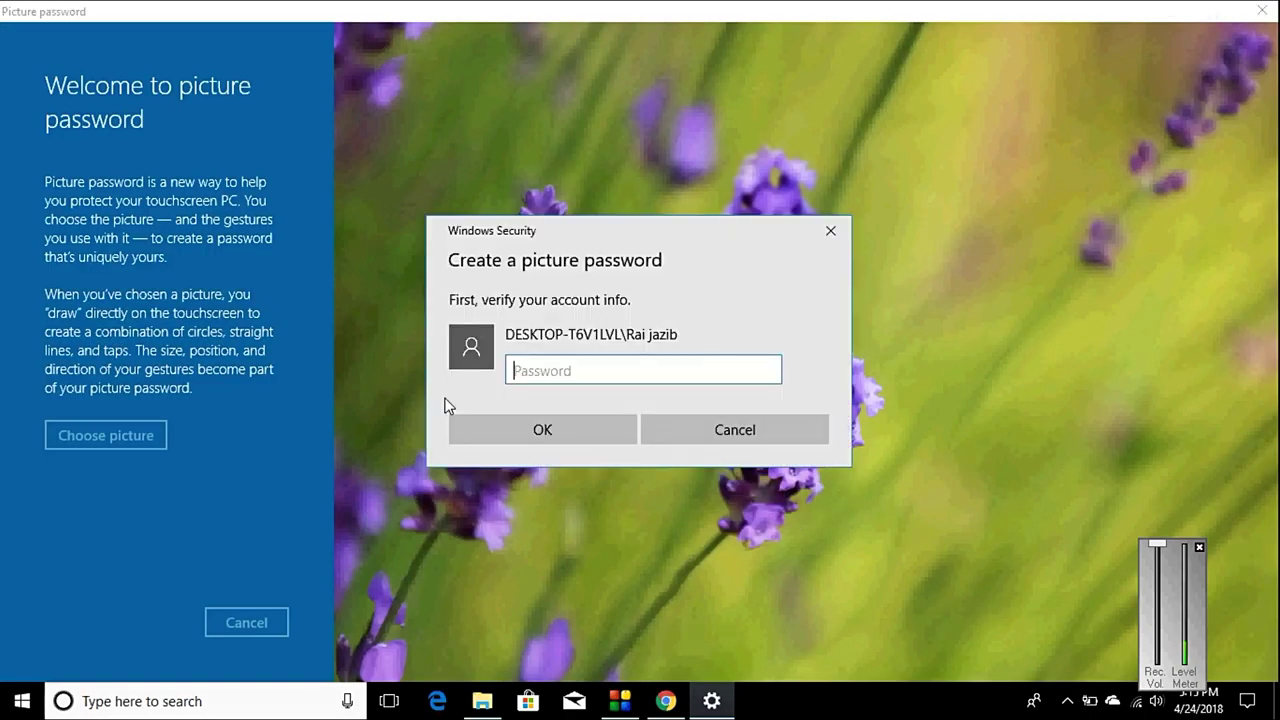
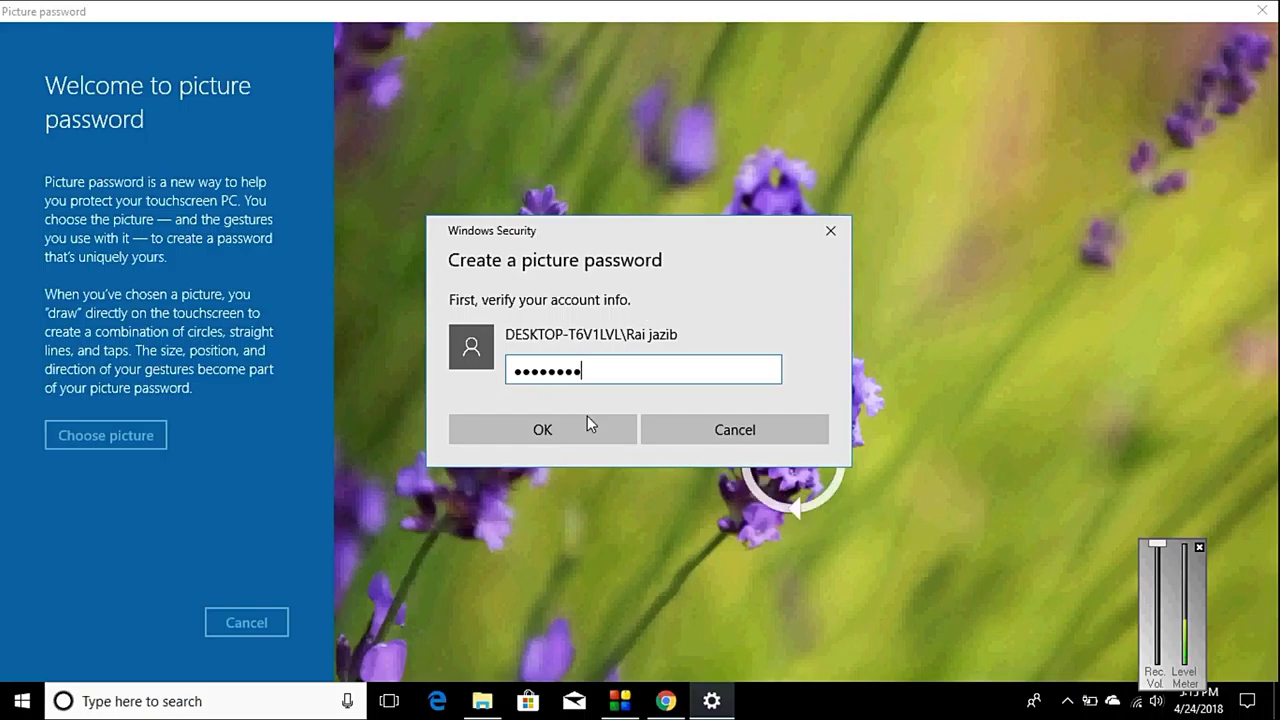
left_click(545, 429)
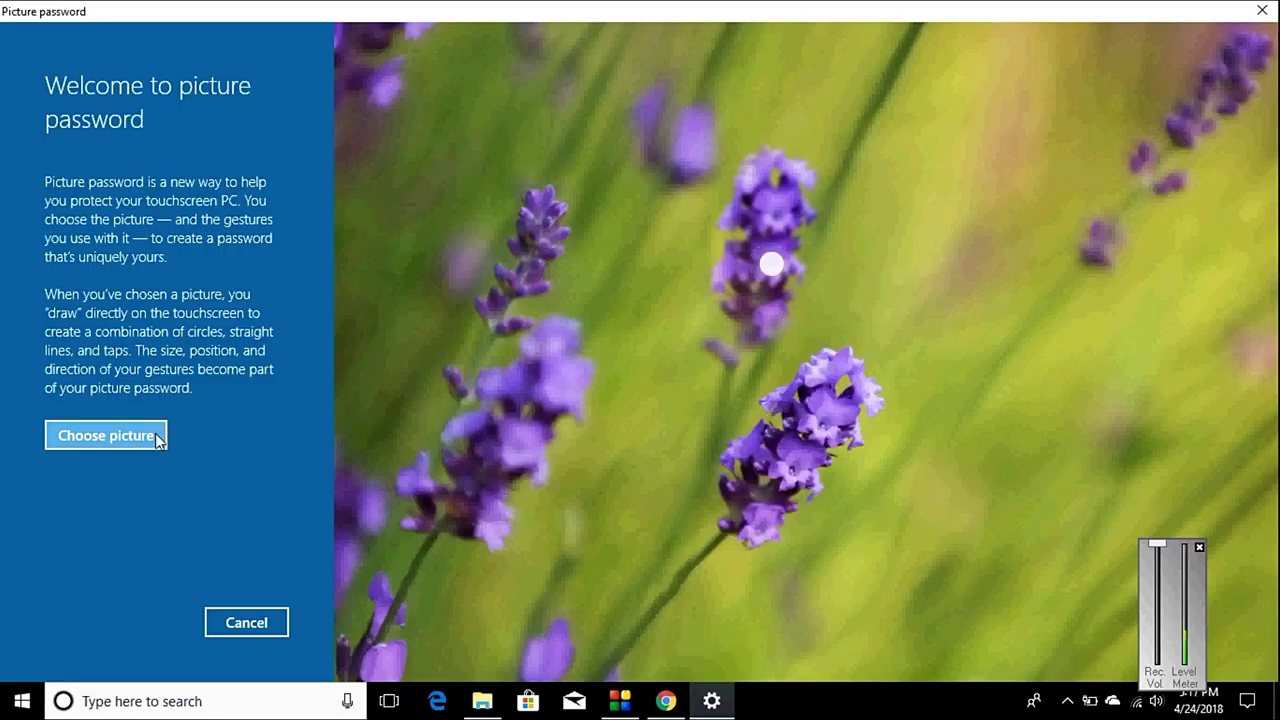
Step: Choose a picture and browse This PC to the Private (E:) drive
left_click(126, 435)
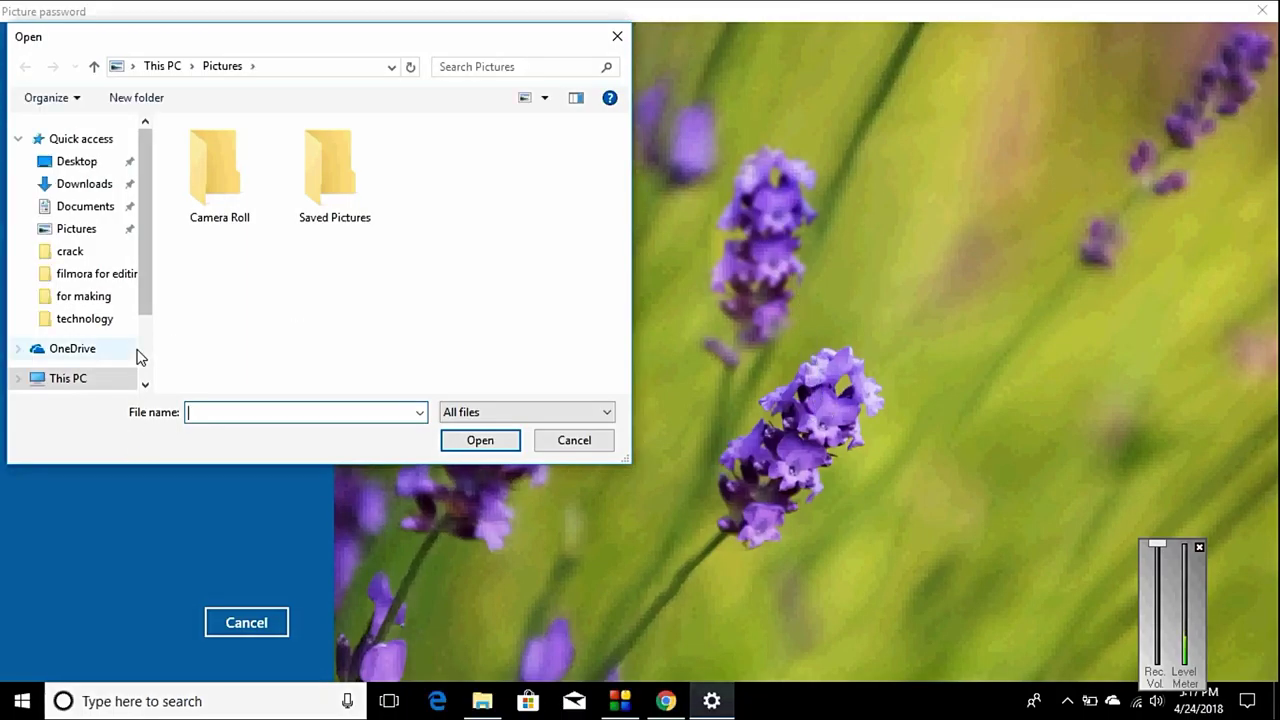
scroll(130, 360, "down", 2)
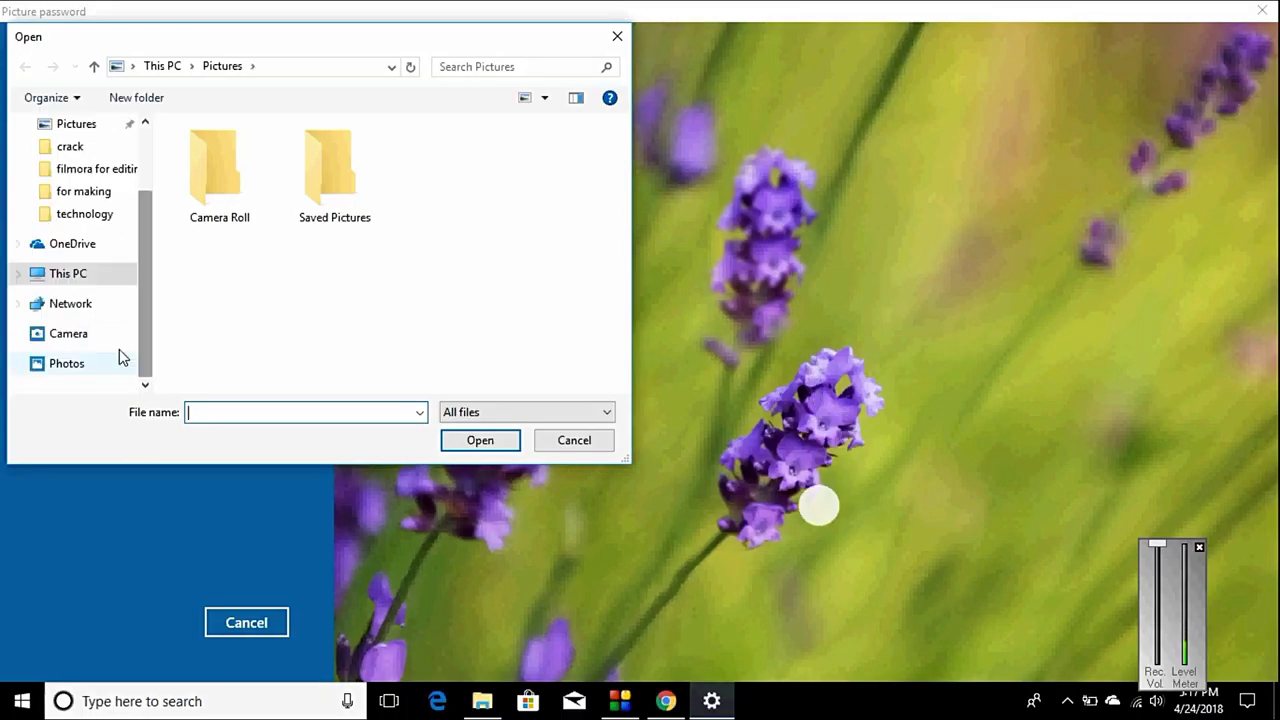
left_click(88, 282)
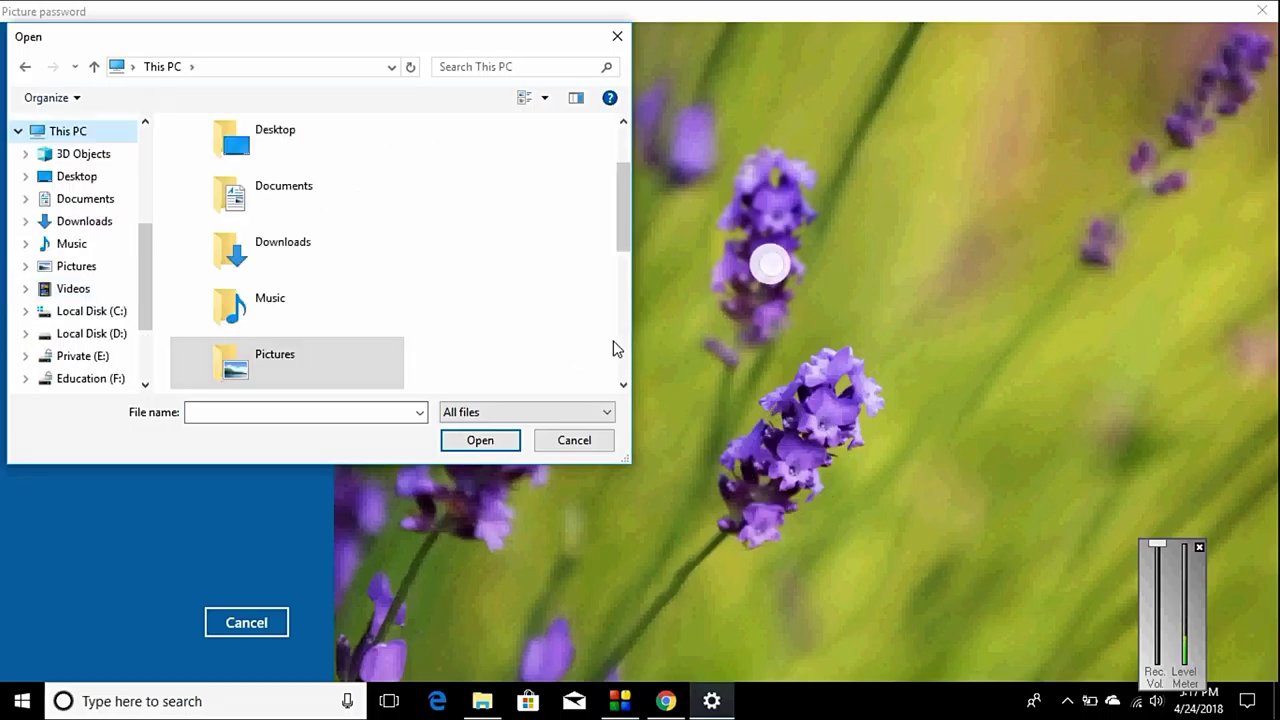
scroll(620, 344, "down", 5)
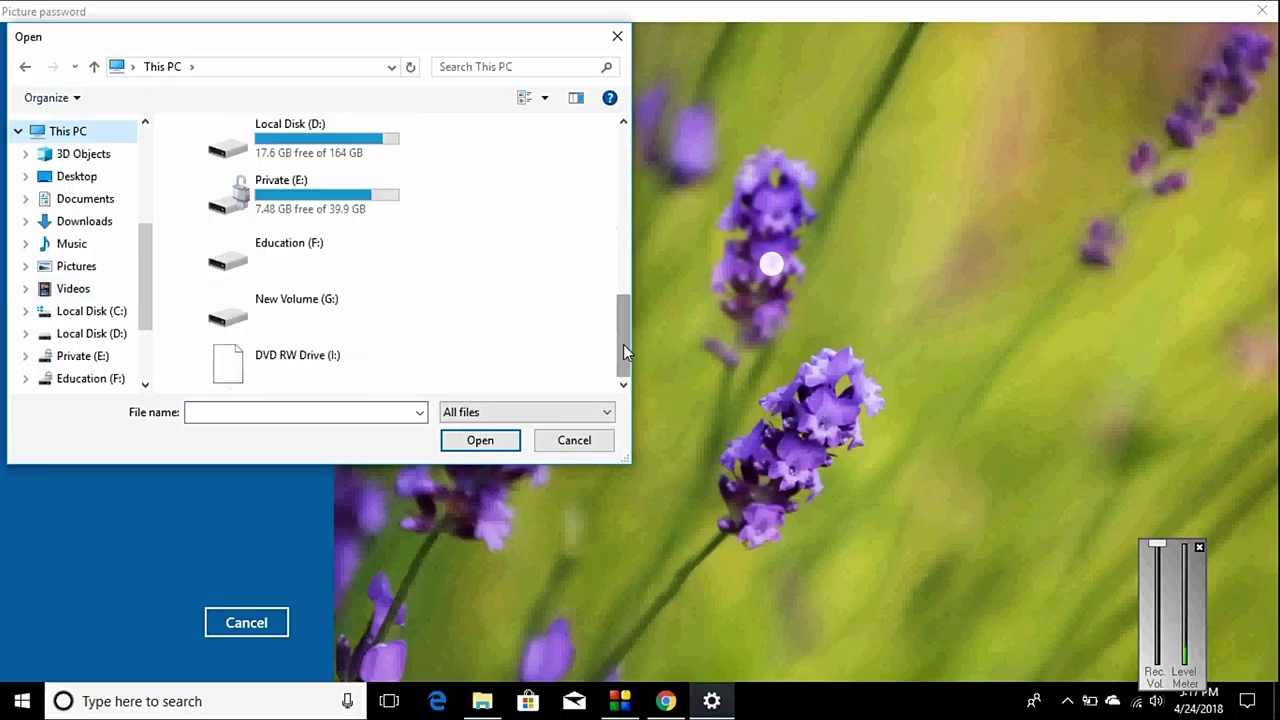
left_click(347, 189)
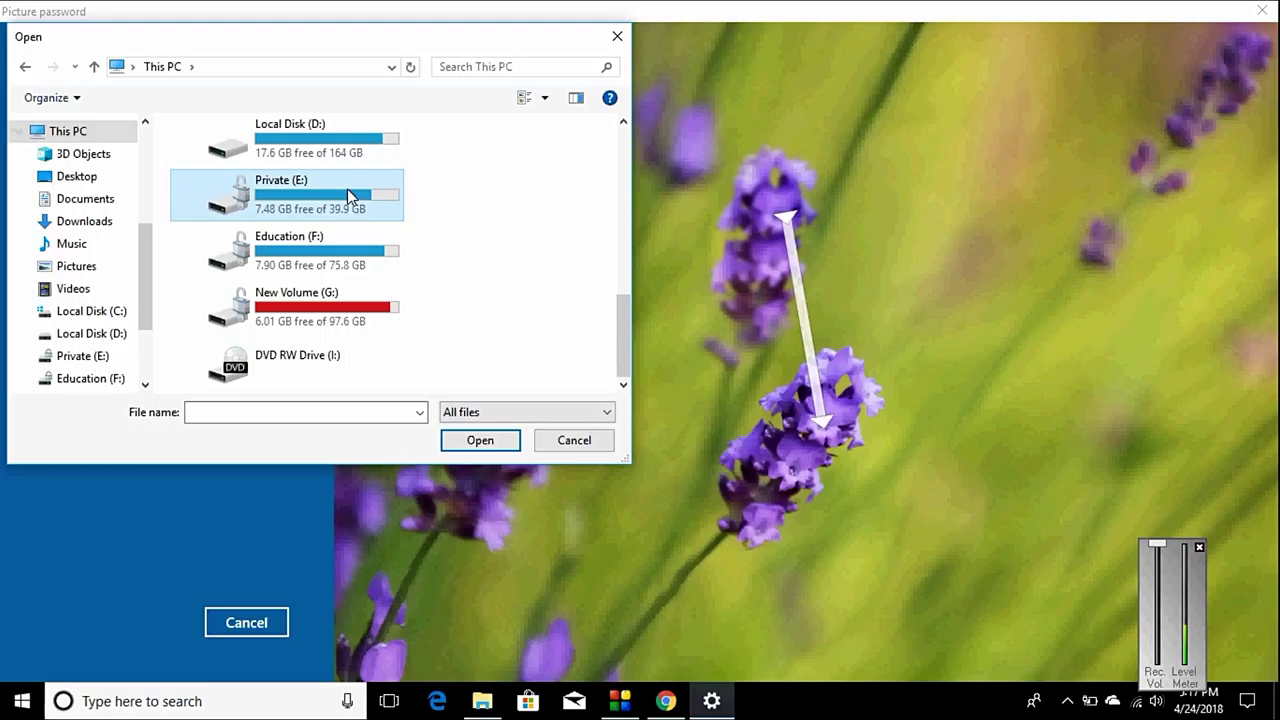
double_click(347, 188)
Step: Open the personal subfolder inside the photos folder and open photo 4
left_click(230, 242)
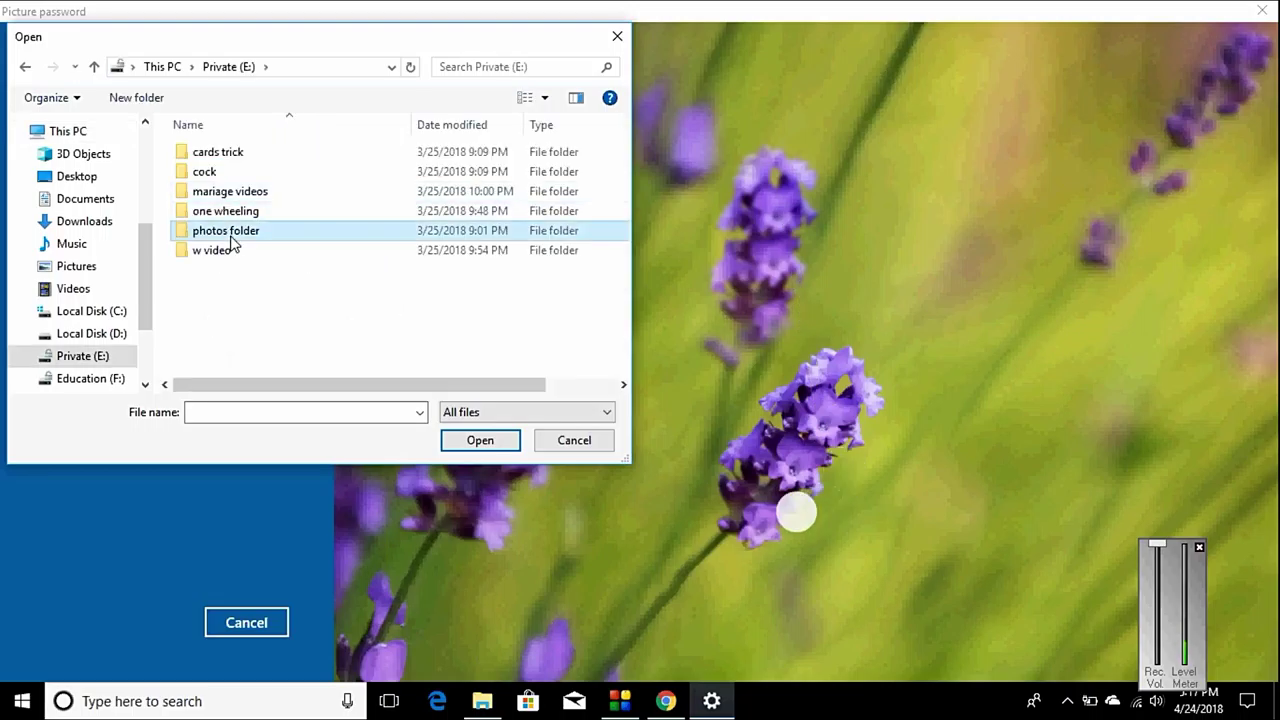
double_click(230, 242)
key("Down")
key("Down")
key("Down")
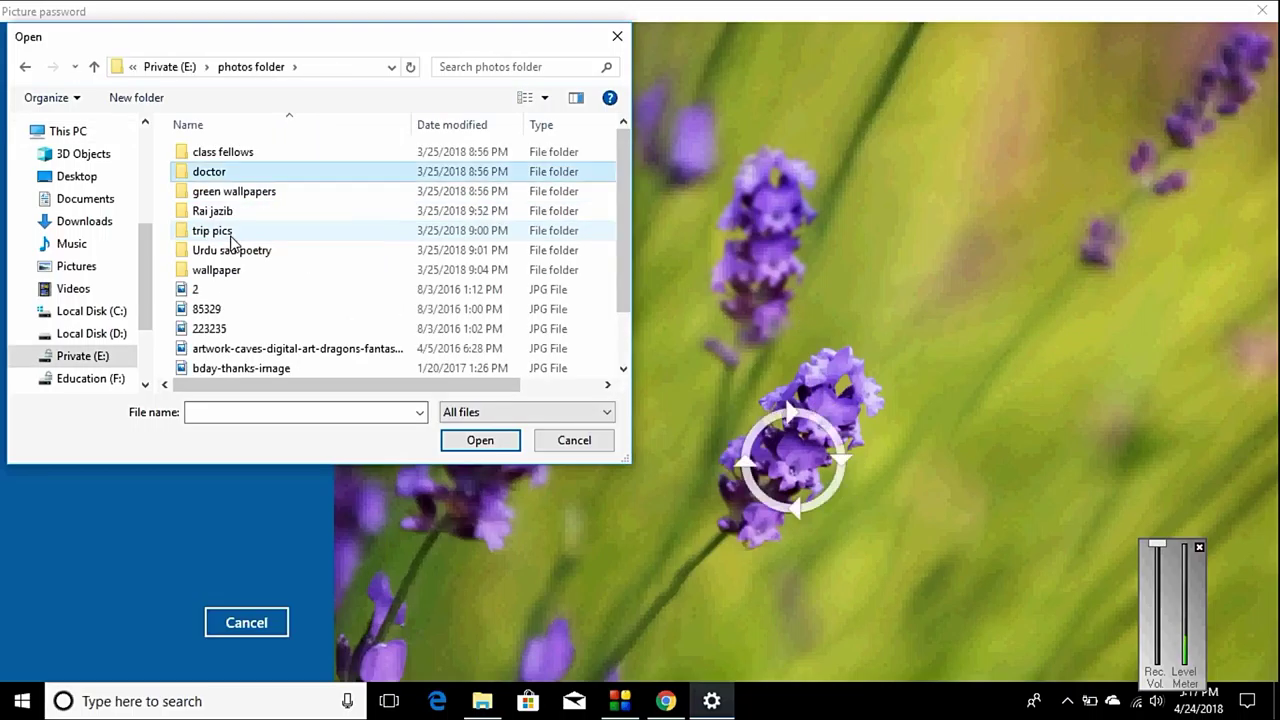
key("Return")
left_click(230, 242)
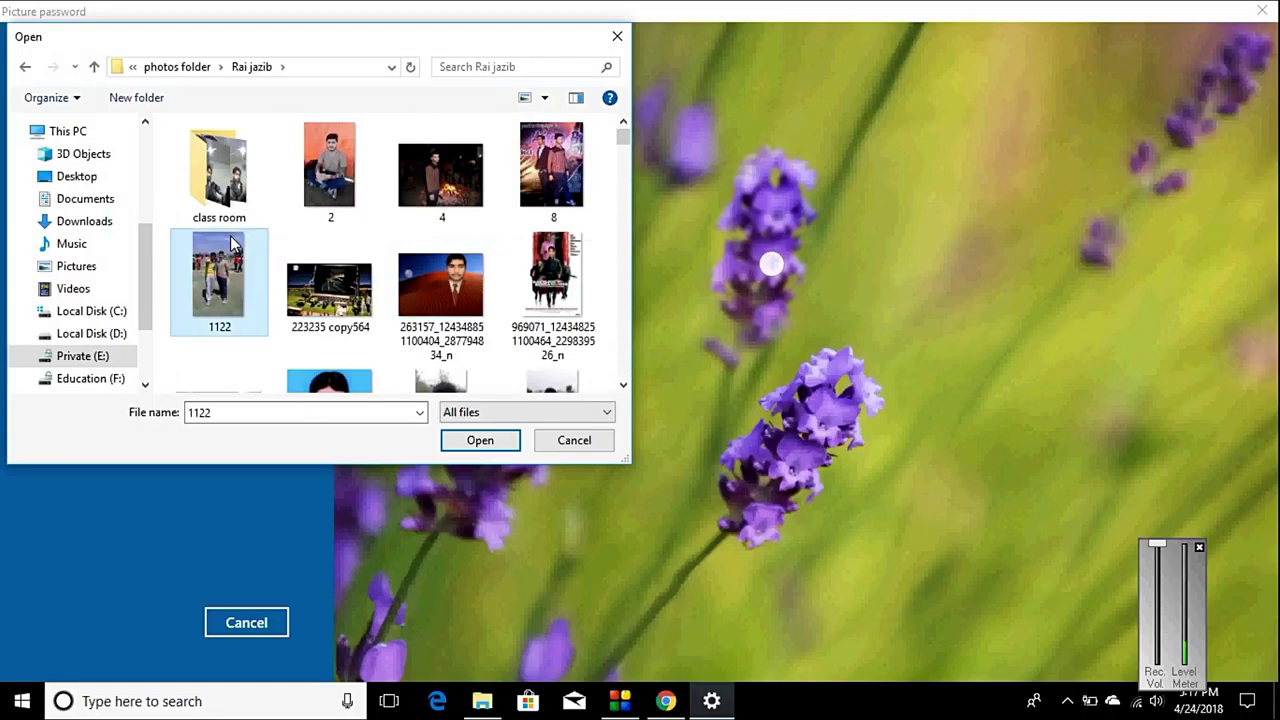
key("Up")
key("Right")
key("Right")
key("Return")
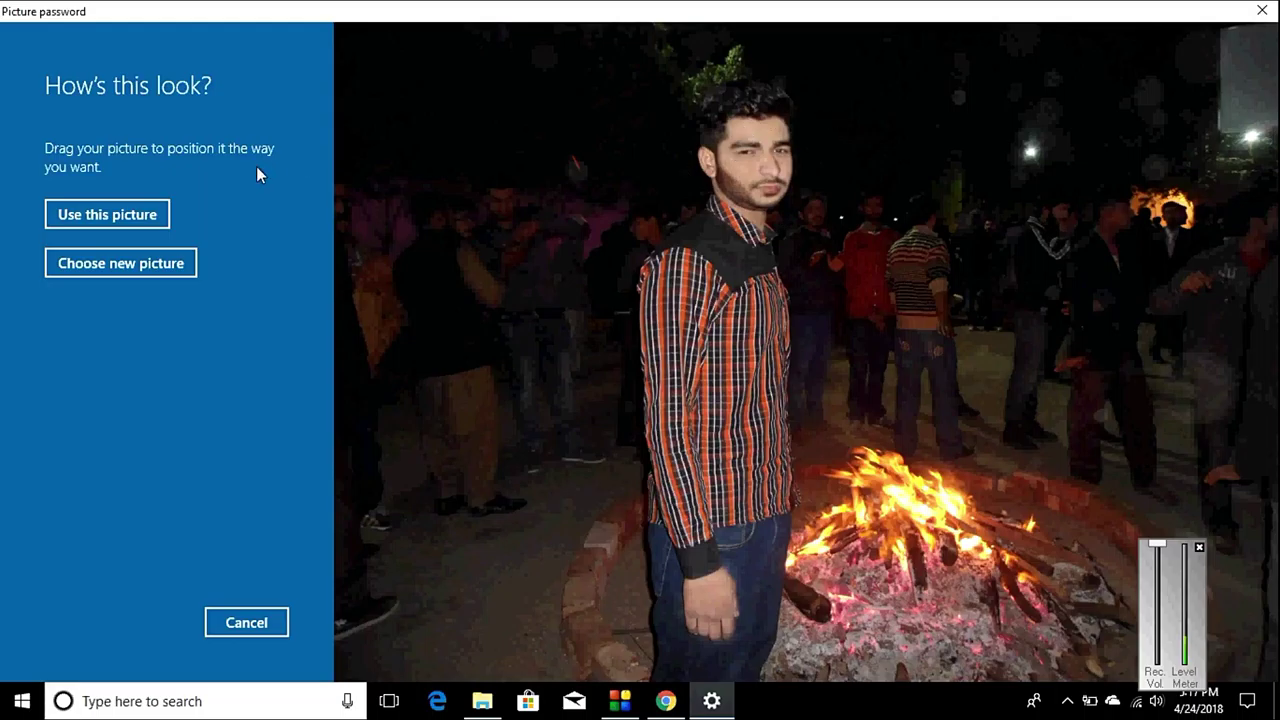
Step: Accept the photo and tap three gestures across the top of it
left_click(85, 214)
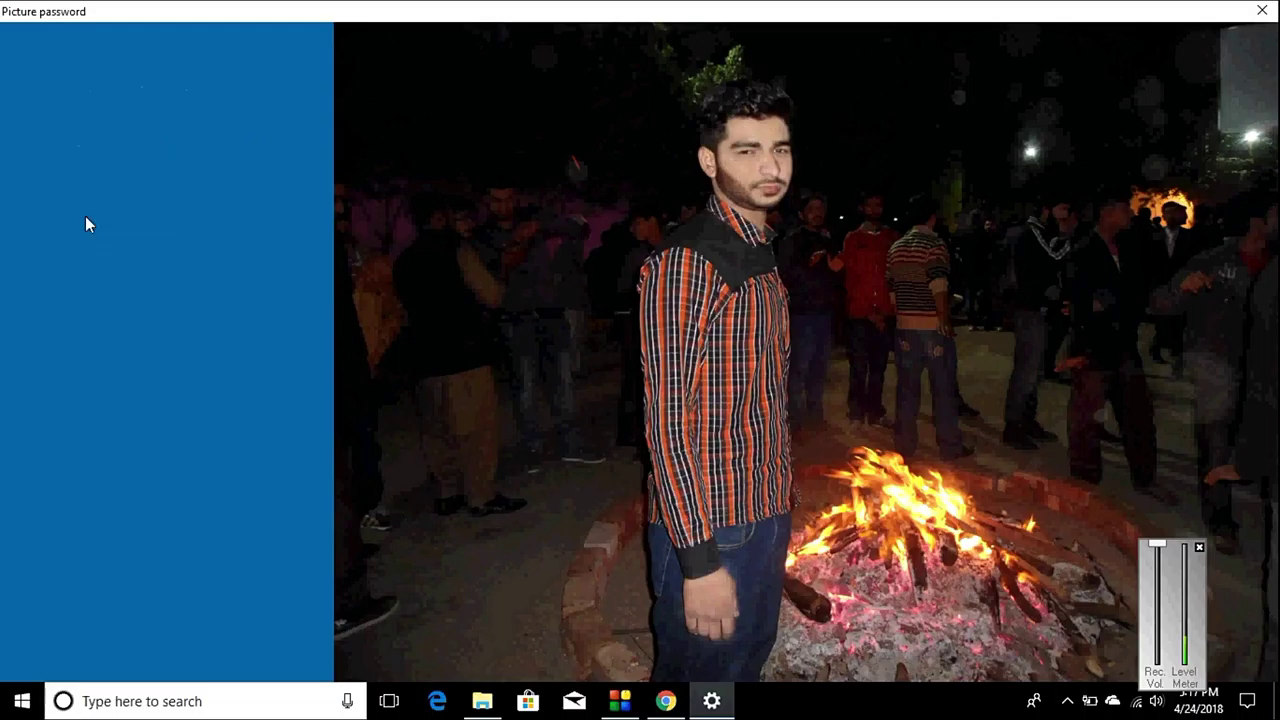
left_click(706, 160)
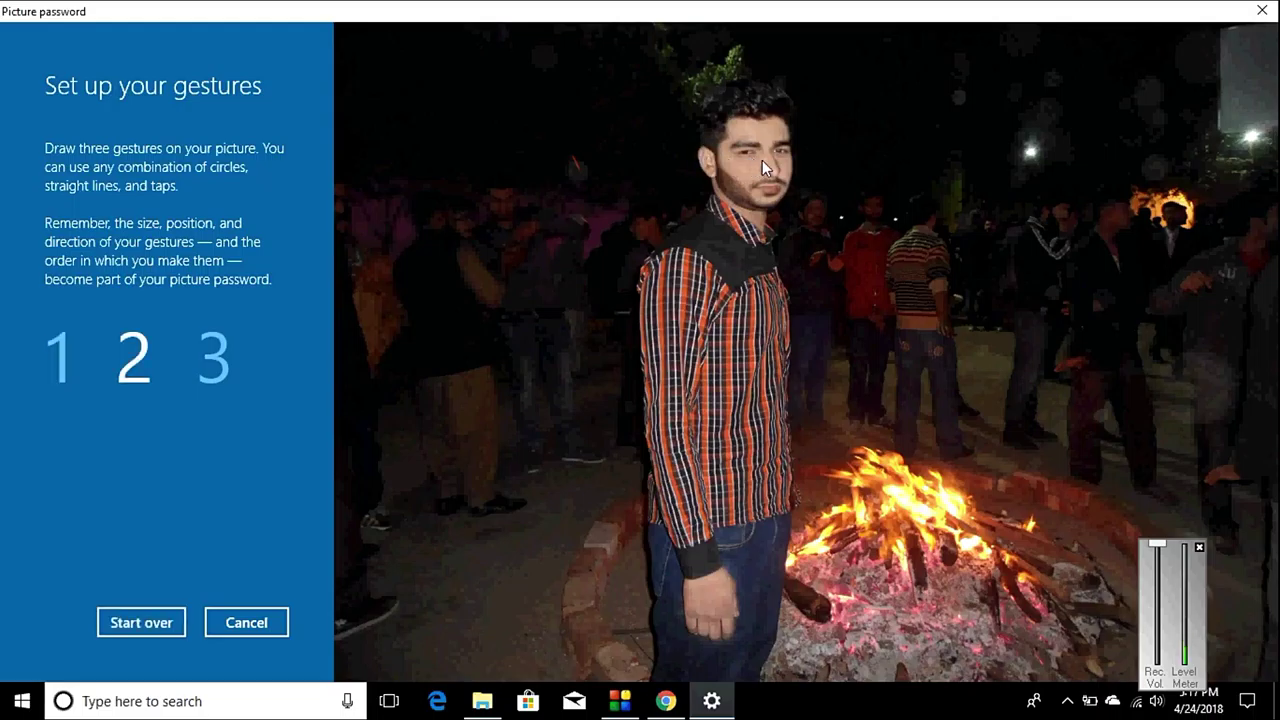
left_click(749, 158)
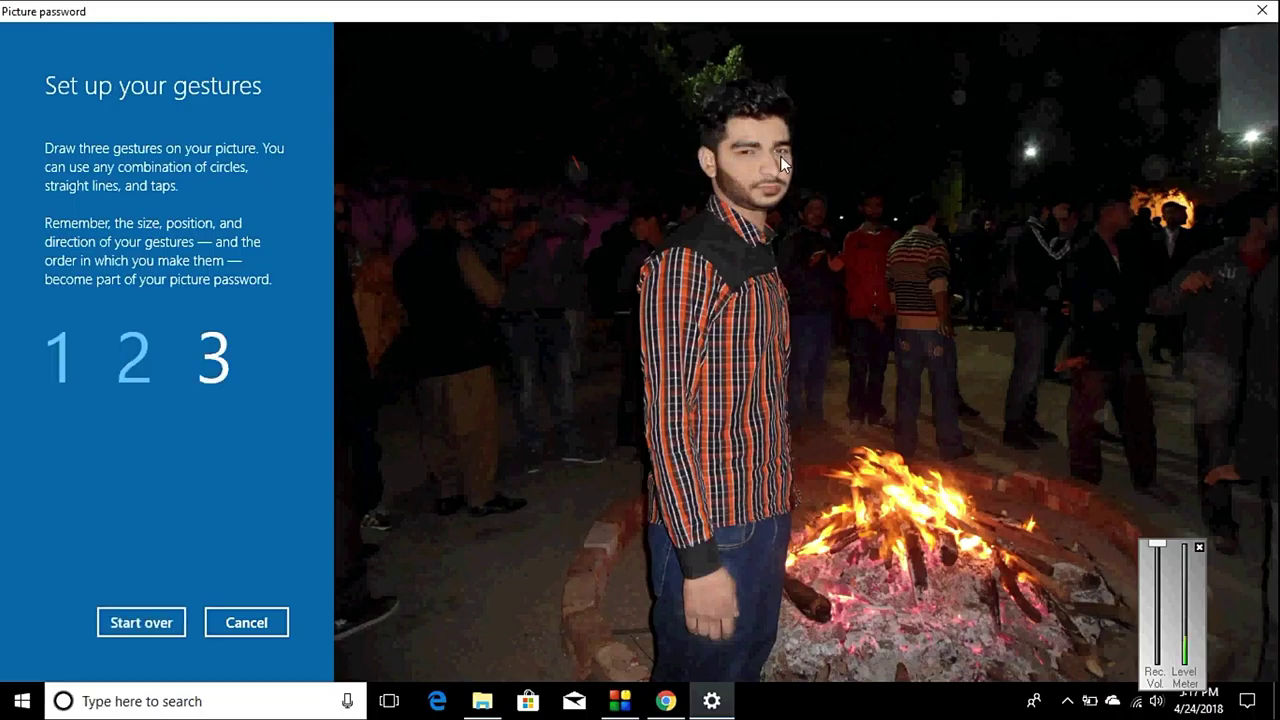
left_click(781, 160)
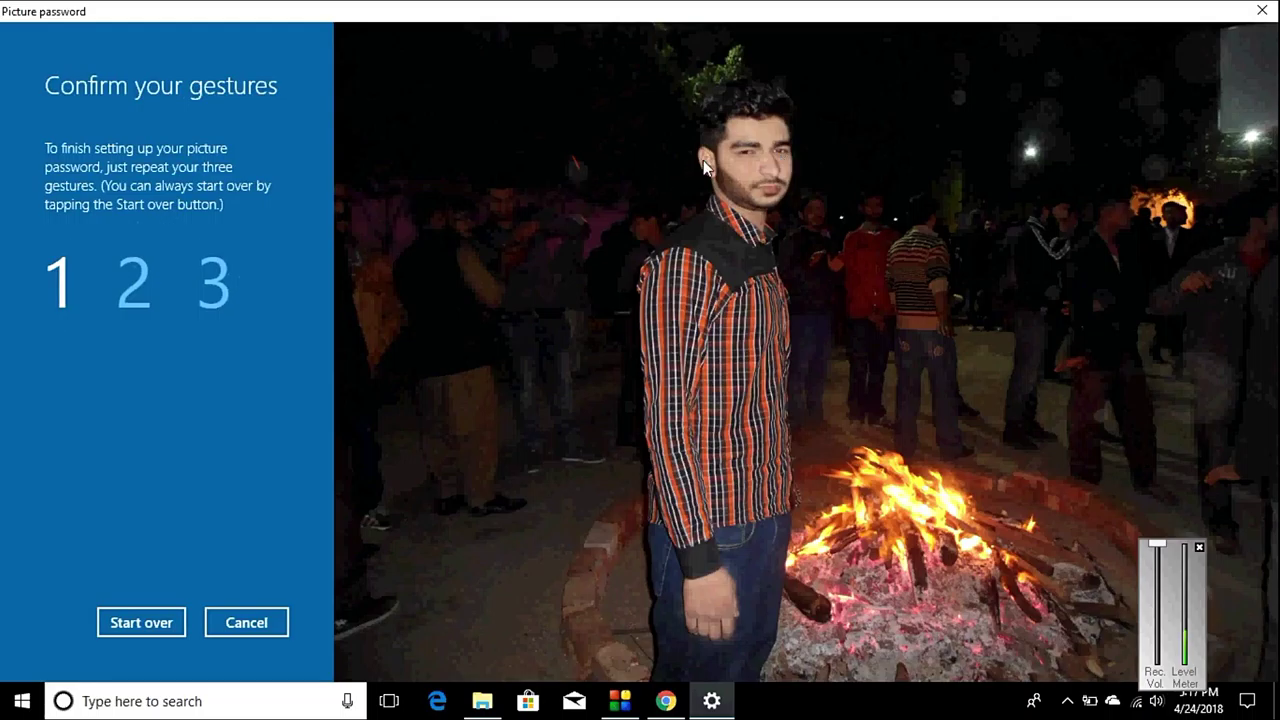
Step: Repeat the three gestures to confirm them and finish the picture password setup
left_click(709, 160)
left_click(748, 160)
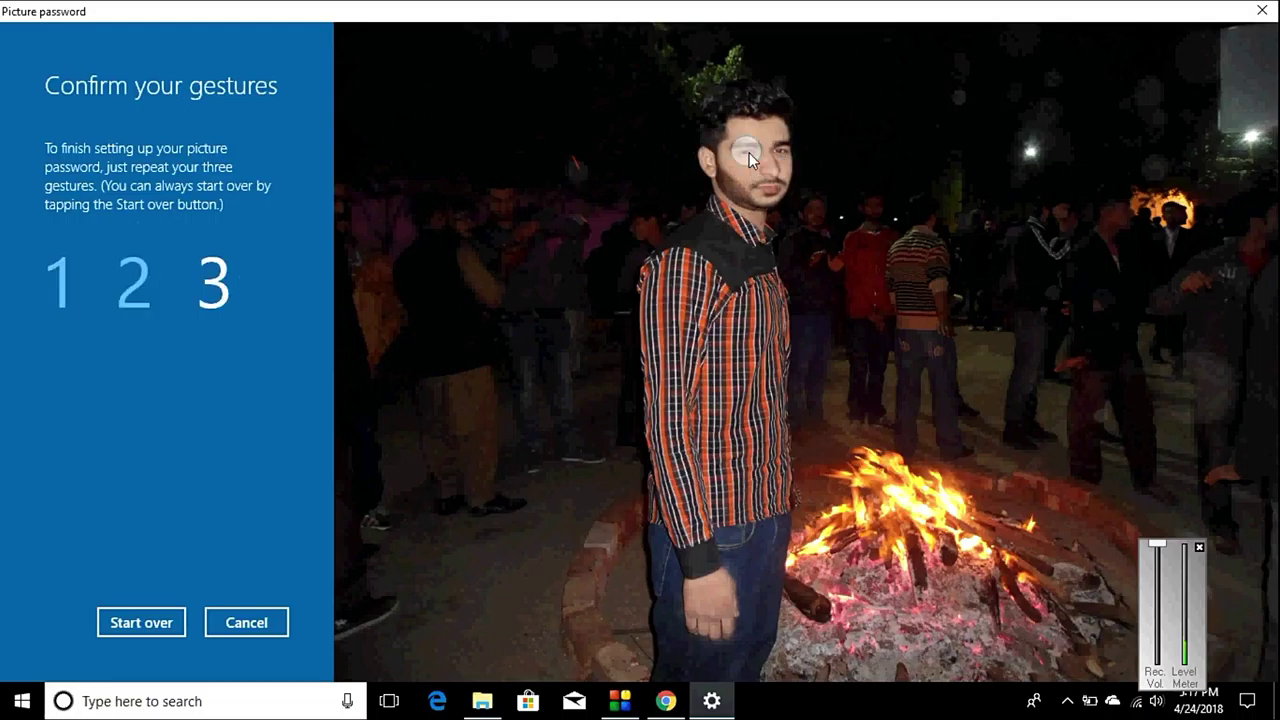
left_click(780, 157)
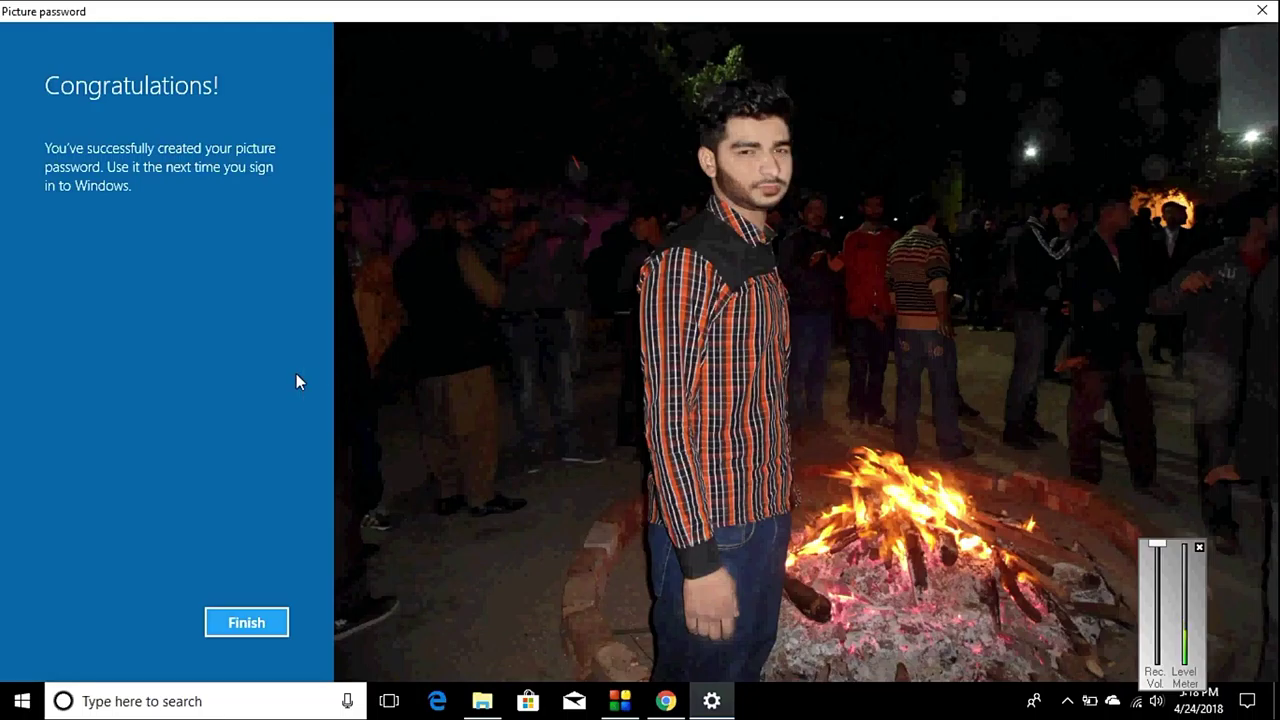
left_click(243, 623)
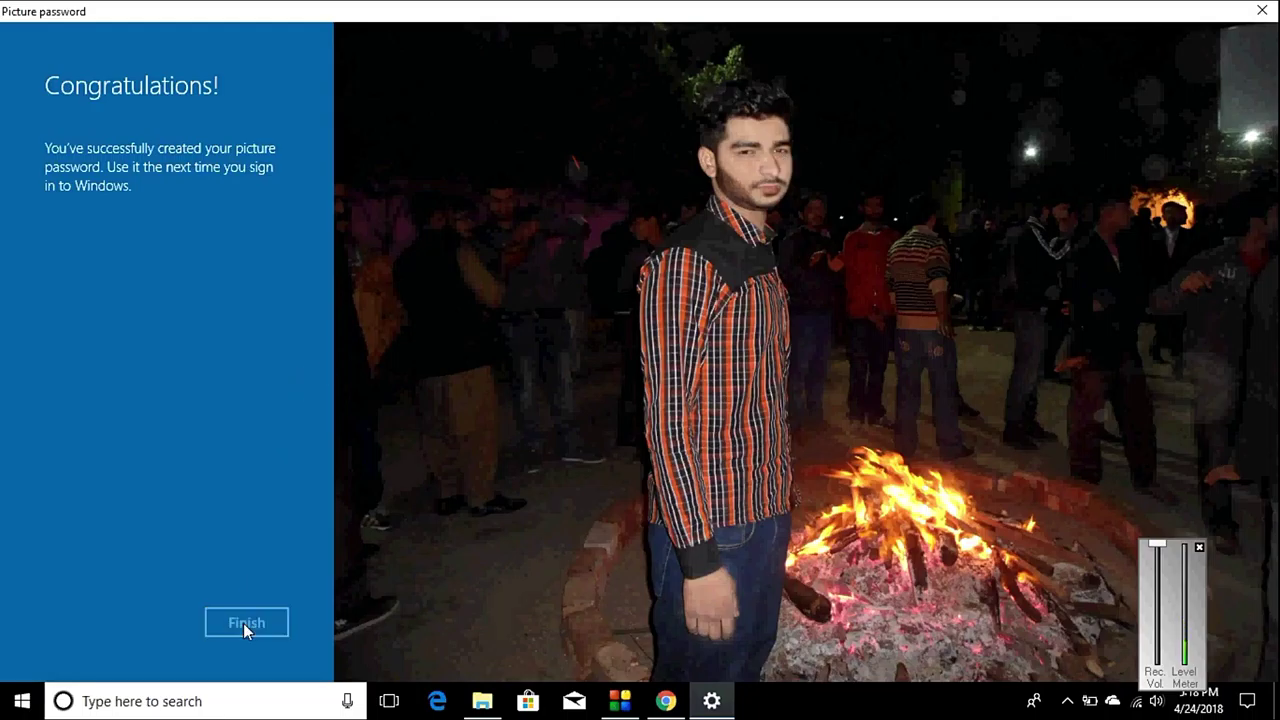